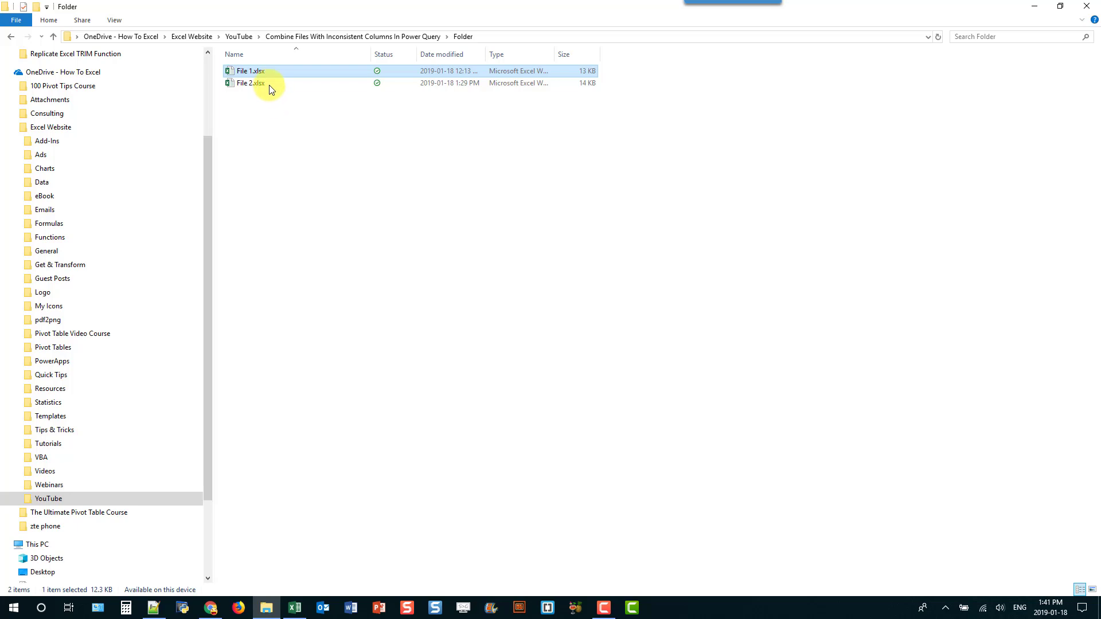
# Open both File 1.xlsx and File 2.xlsx from the source folder.
pyautogui.moveTo(271, 98); pyautogui.dragTo(261, 73)
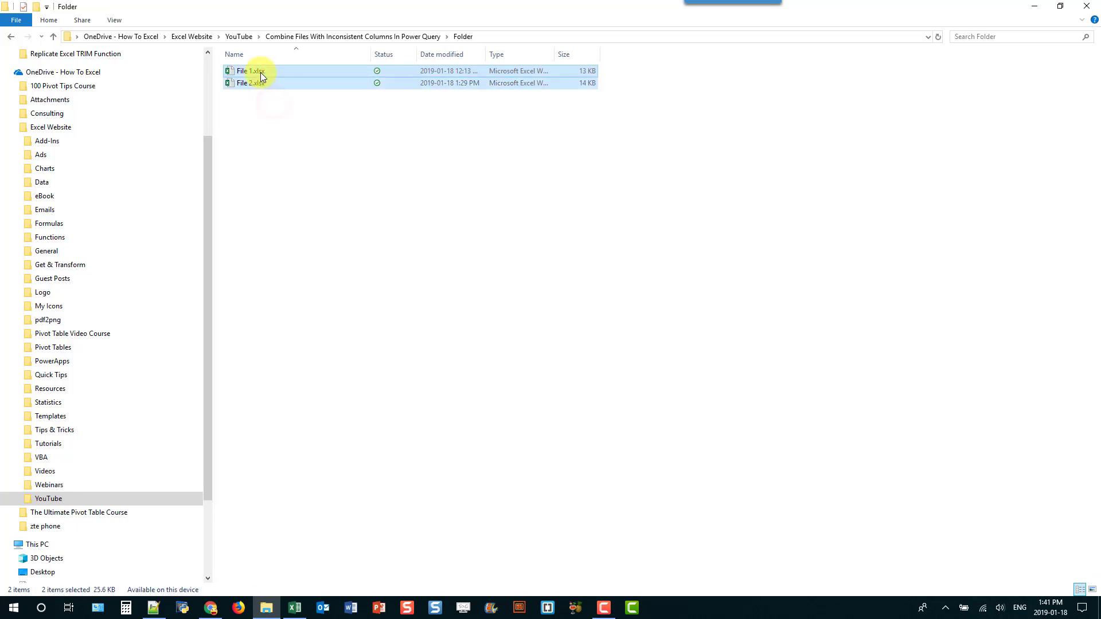
pyautogui.rightClick(260, 73)
pyautogui.click(251, 81)
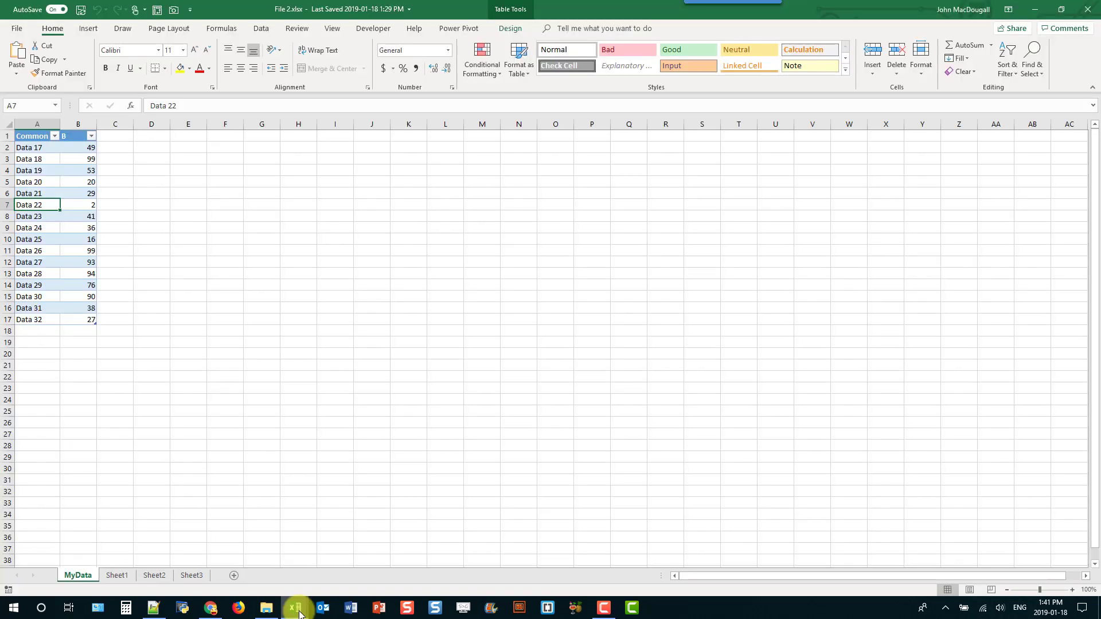
# Switch to File 1.xlsx and examine the column headings and the name of the table on DataSheet.
pyautogui.moveTo(295, 607)
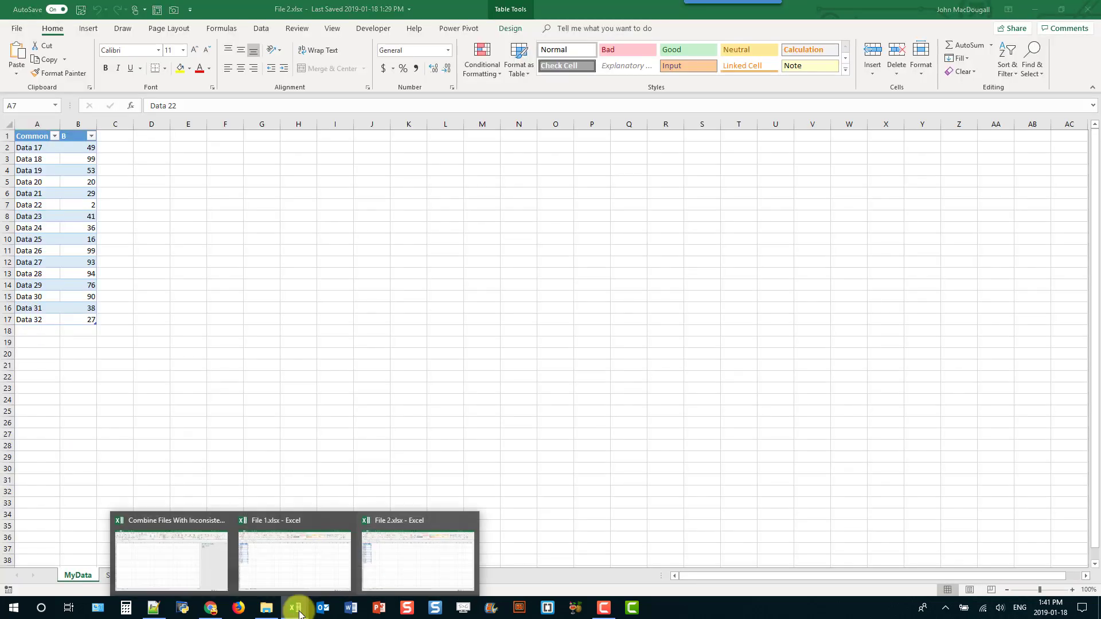
pyautogui.click(321, 567)
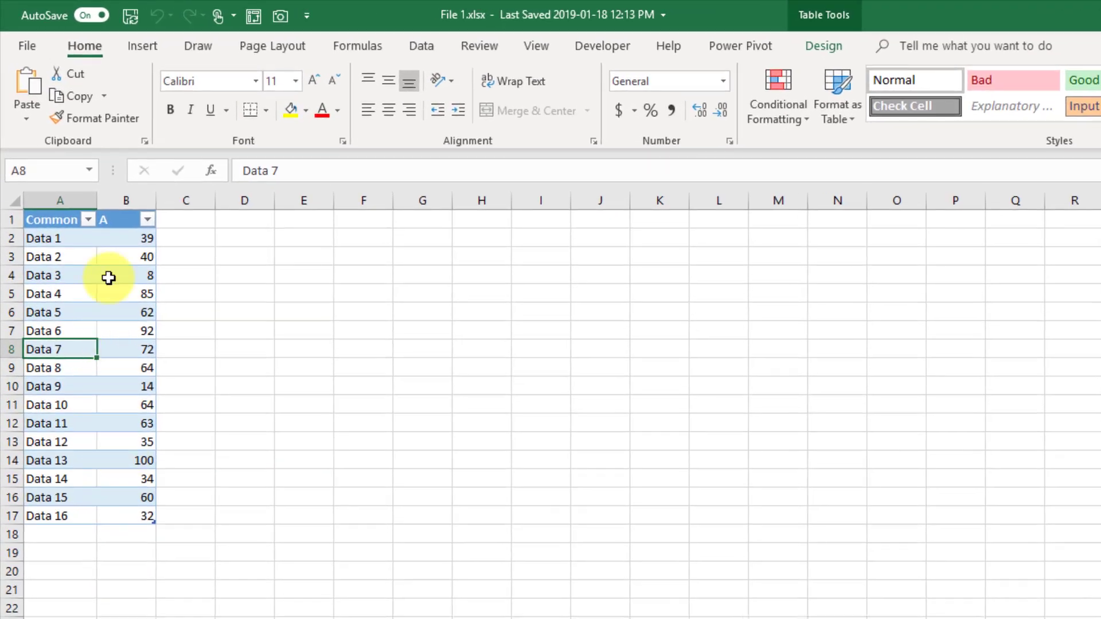
pyautogui.click(61, 219)
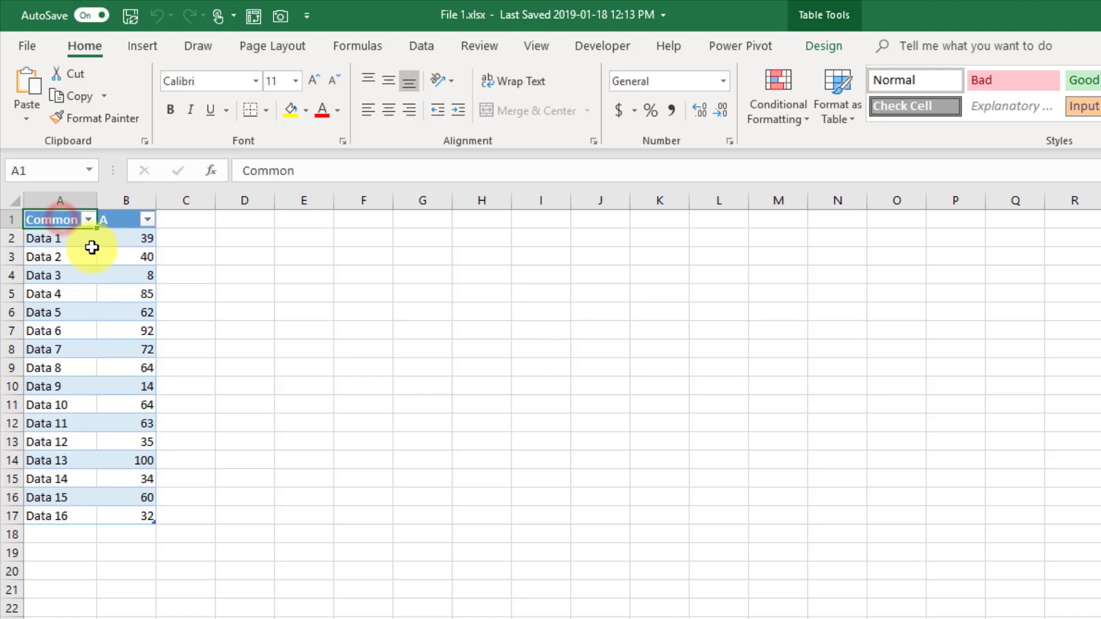
pyautogui.click(120, 221)
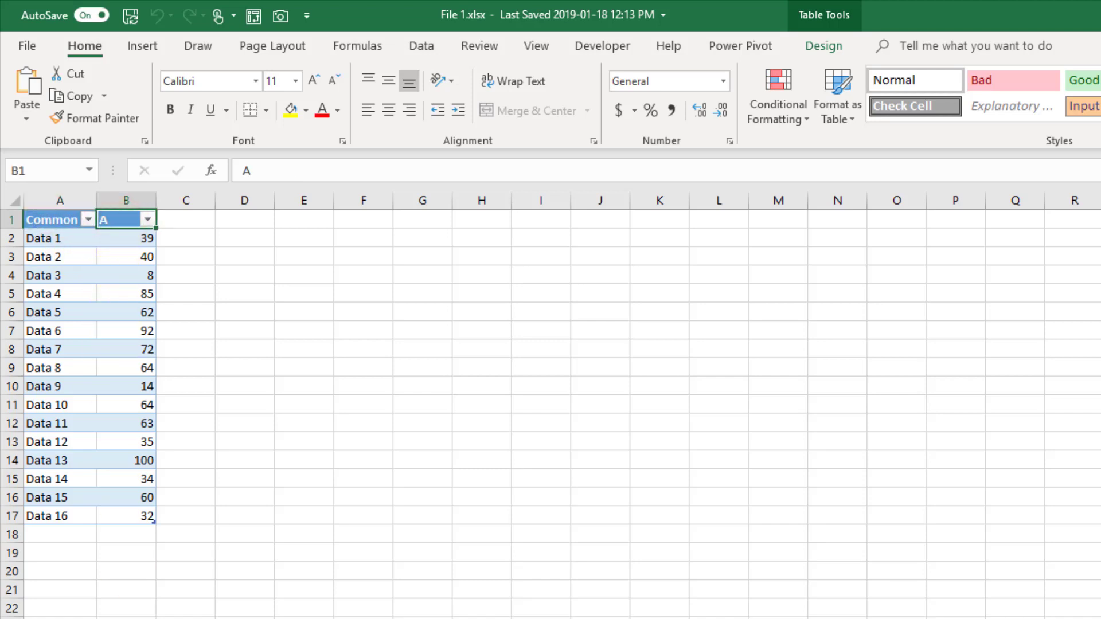
pyautogui.click(117, 366)
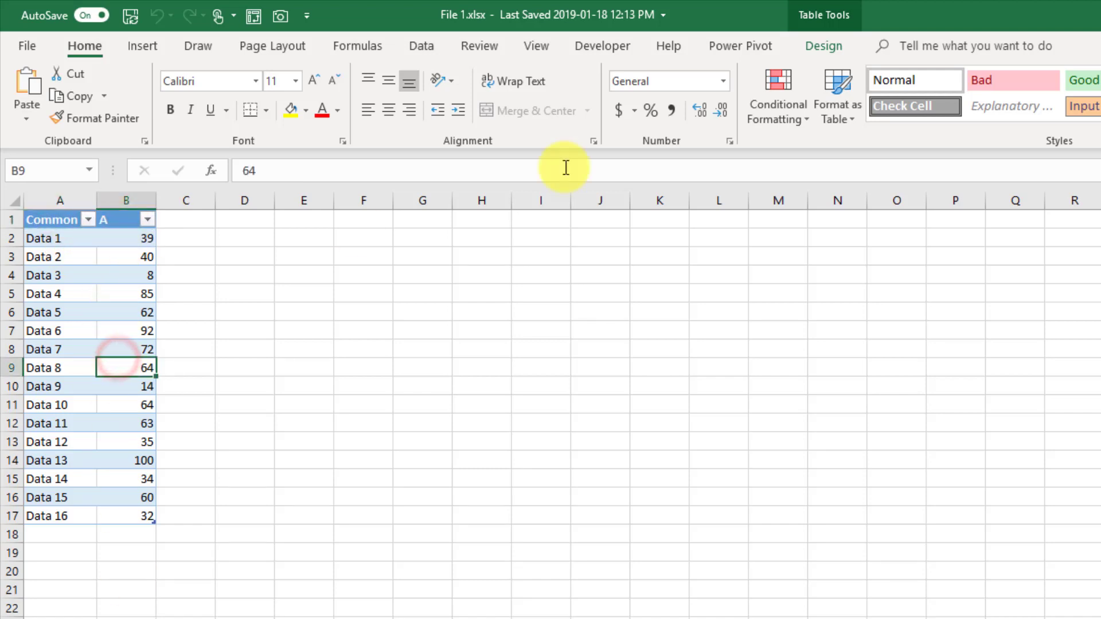
pyautogui.click(833, 44)
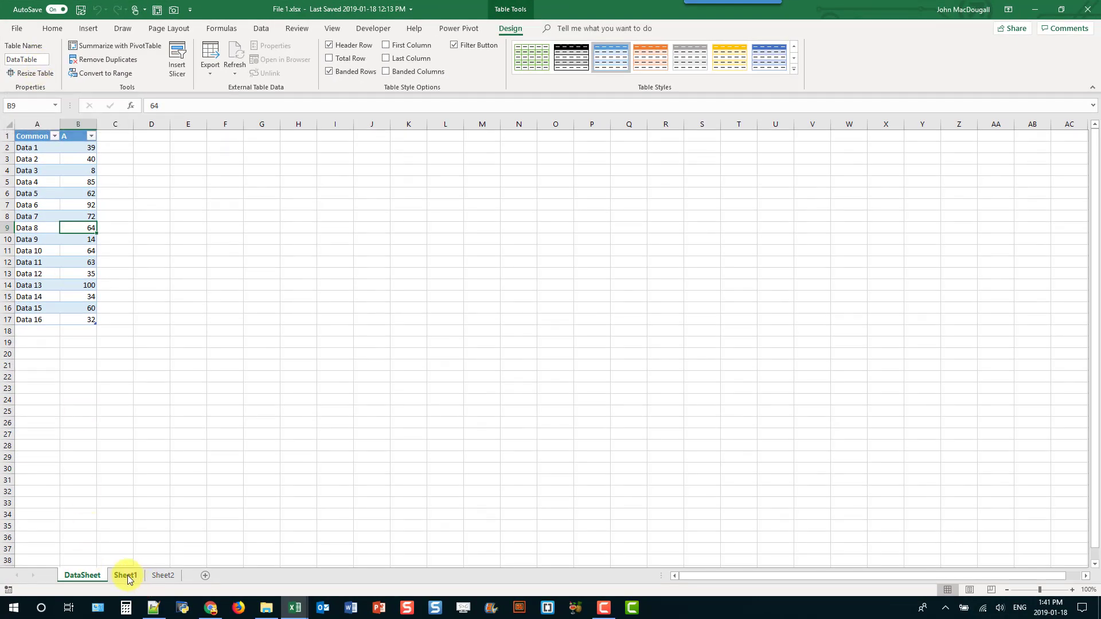
# Look through Sheet1 and Sheet2 of File 1.xlsx and return to DataSheet.
pyautogui.click(132, 605)
pyautogui.click(163, 575)
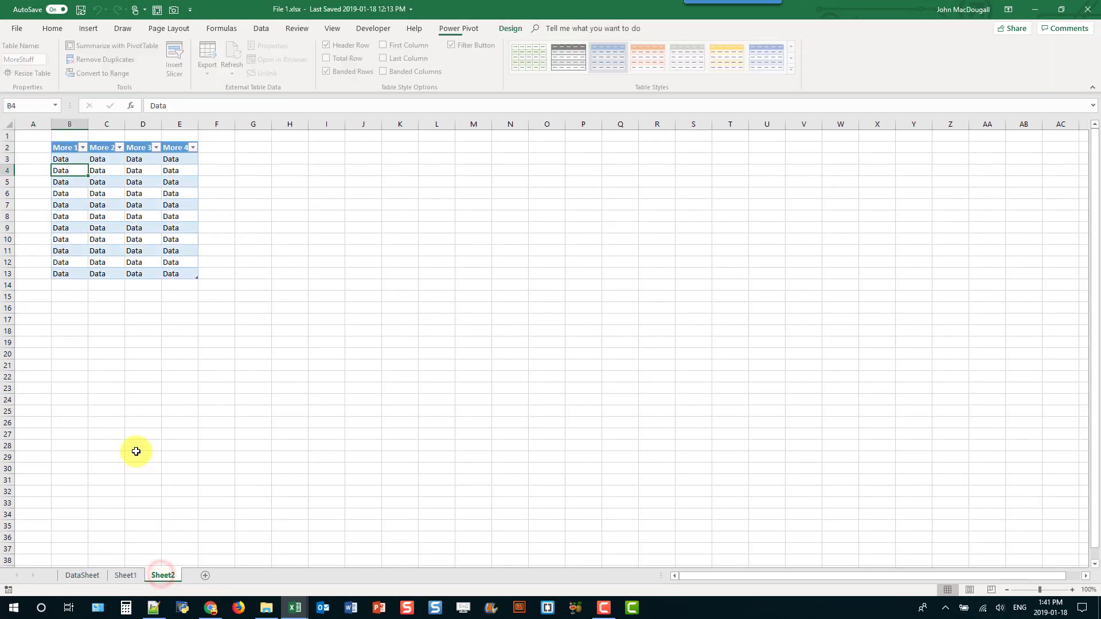
pyautogui.click(88, 576)
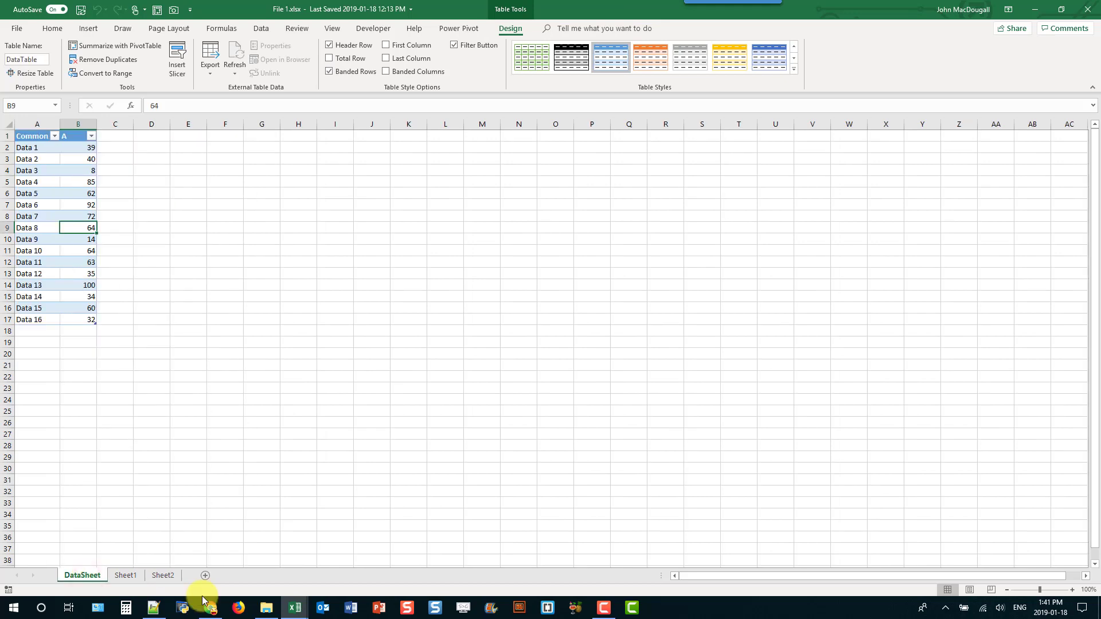
# Switch to File 2.xlsx and examine the column headings and the name of the table on MyData.
pyautogui.moveTo(305, 615)
pyautogui.click(390, 565)
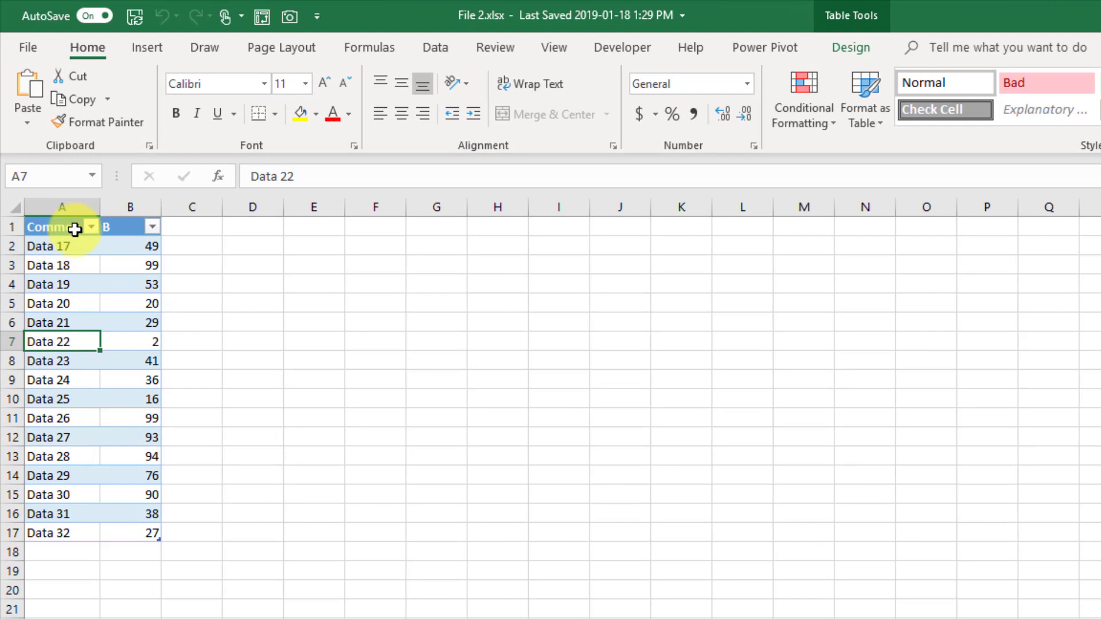
pyautogui.click(63, 227)
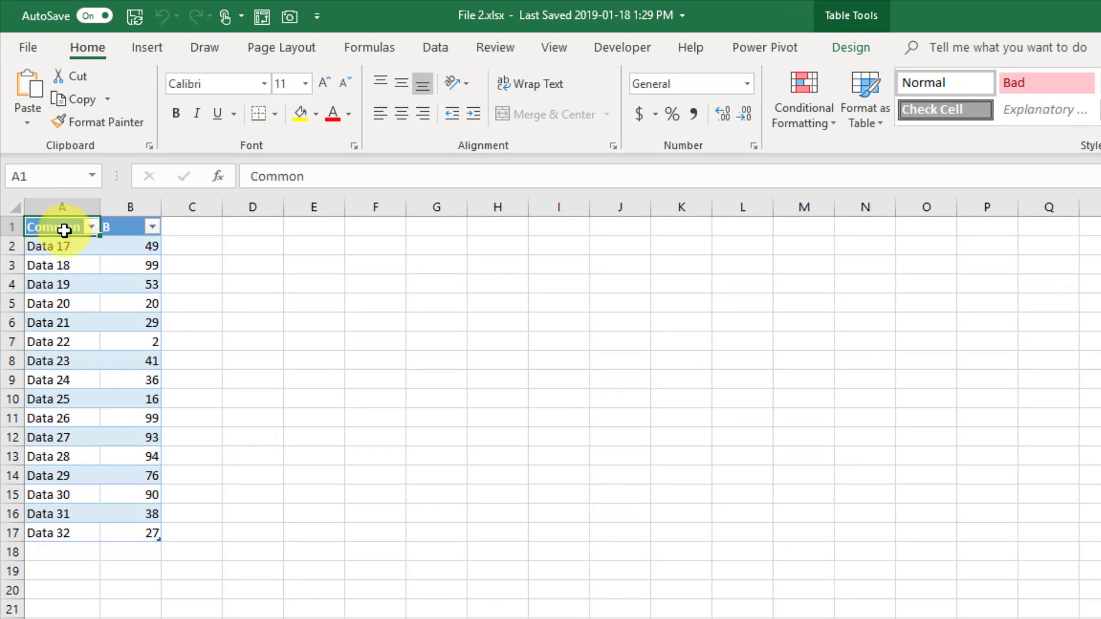
pyautogui.click(126, 227)
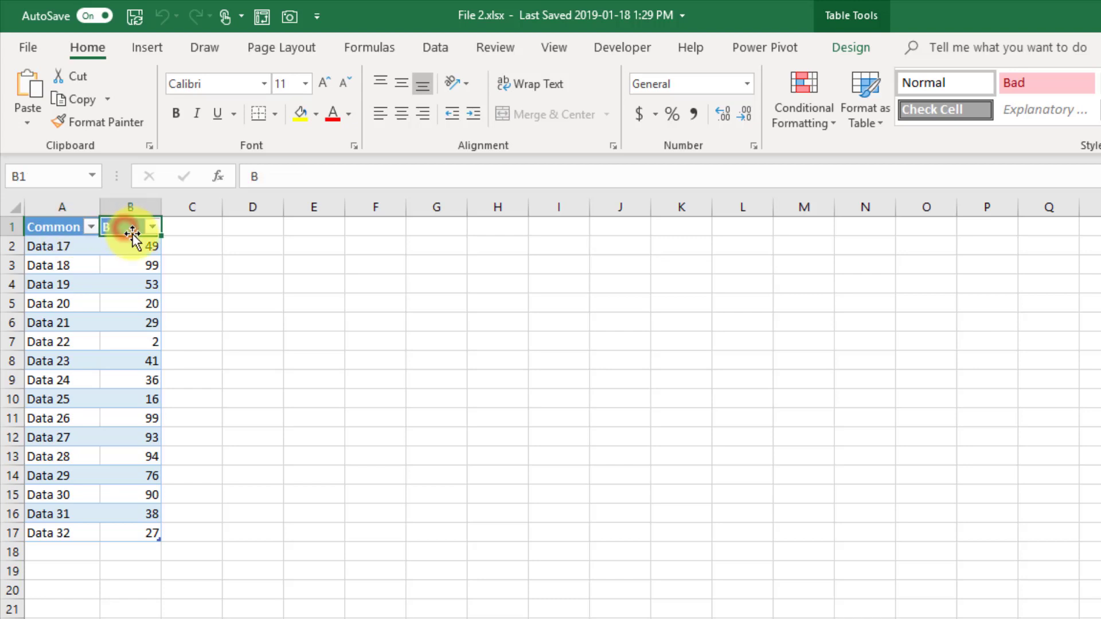
pyautogui.click(122, 296)
pyautogui.click(851, 48)
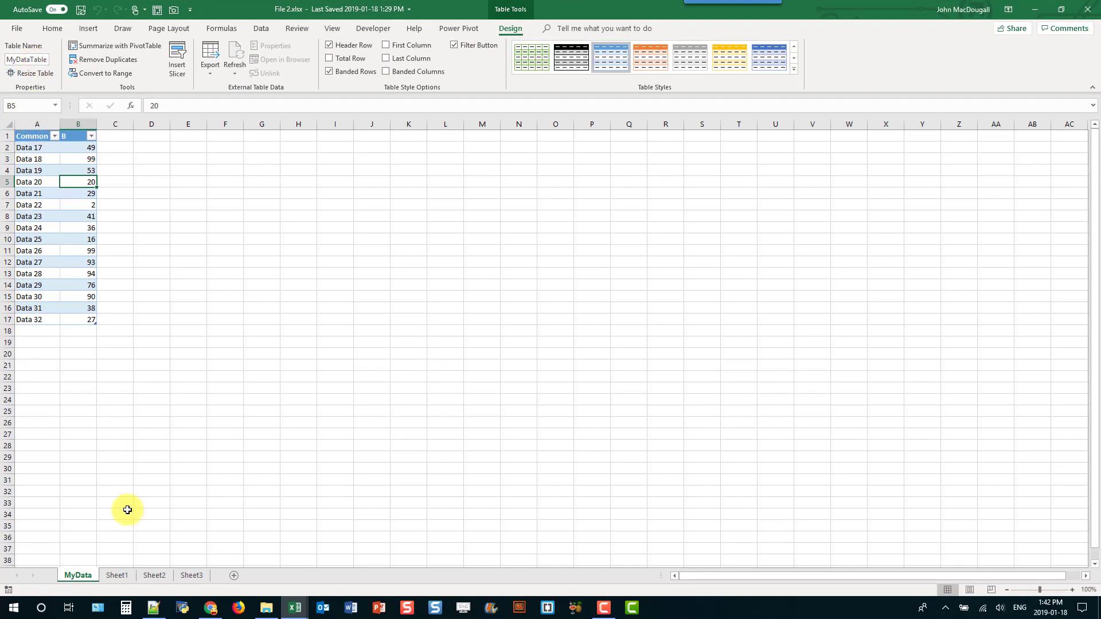
# Look through Sheet1, Sheet2 and Sheet3 of File 2.xlsx.
pyautogui.click(119, 575)
pyautogui.click(153, 576)
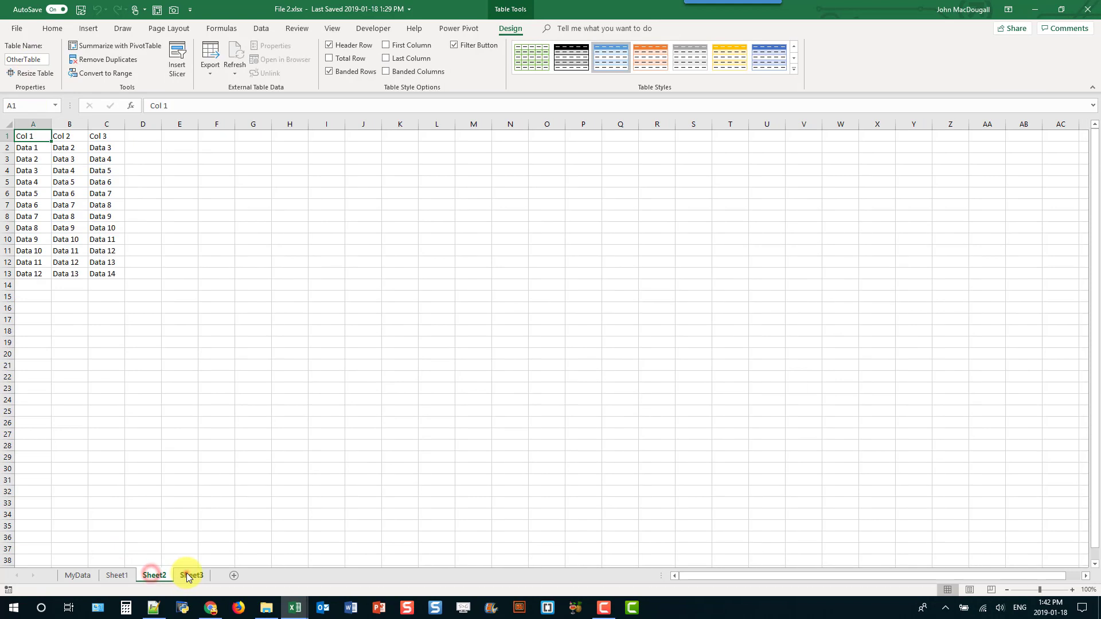
pyautogui.click(191, 576)
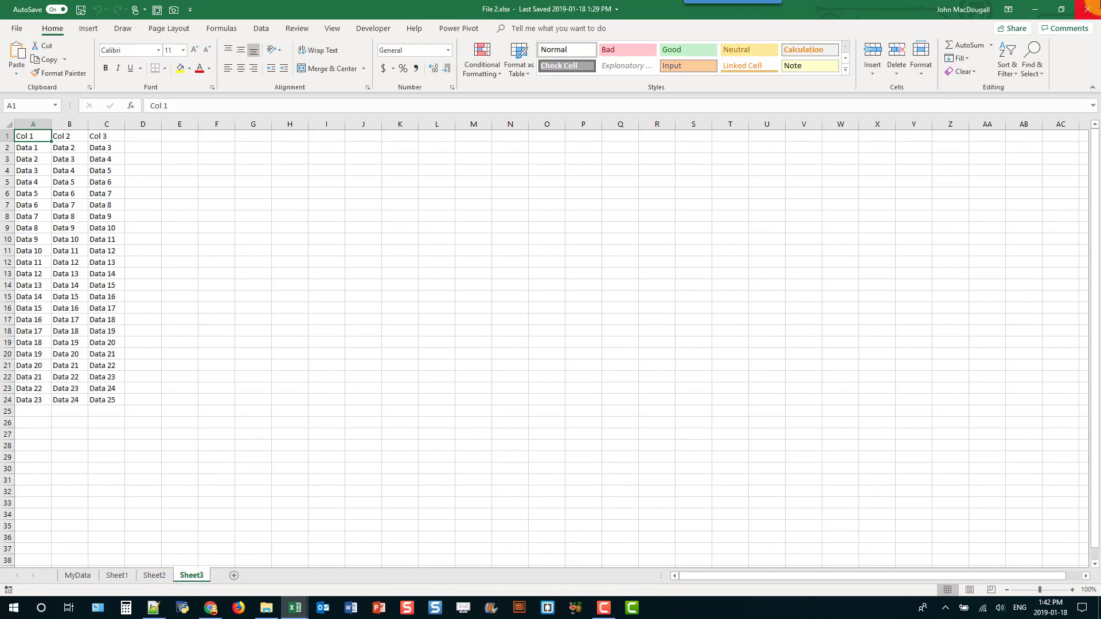
# Close File 2.xlsx and File 1.xlsx, and copy the path of the folder that contains them in File Explorer.
pyautogui.click(1090, 10)
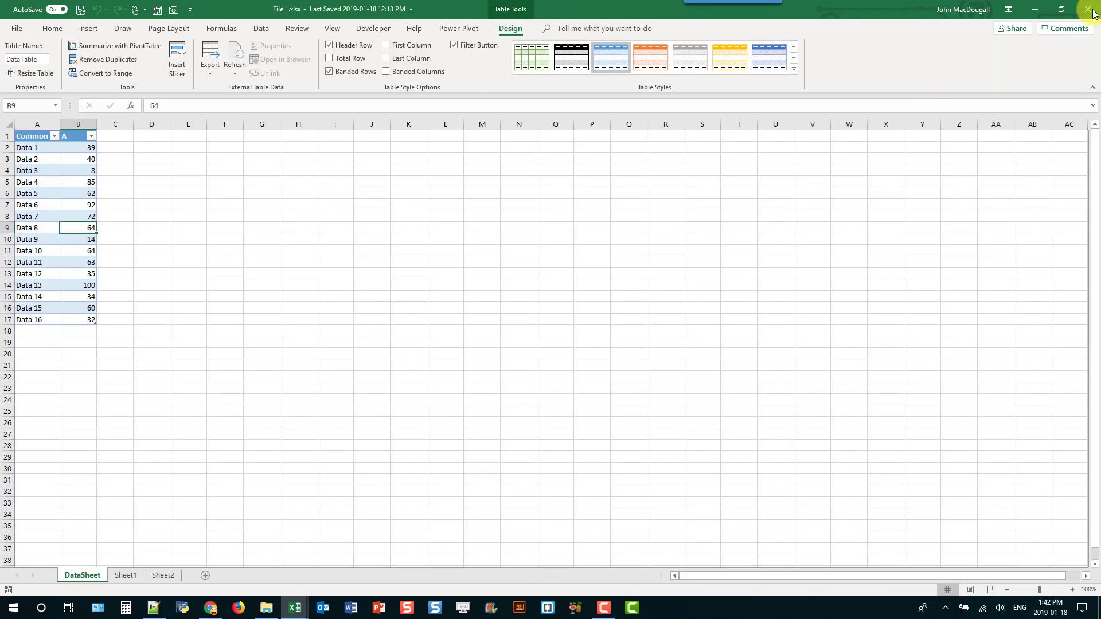
pyautogui.click(1090, 10)
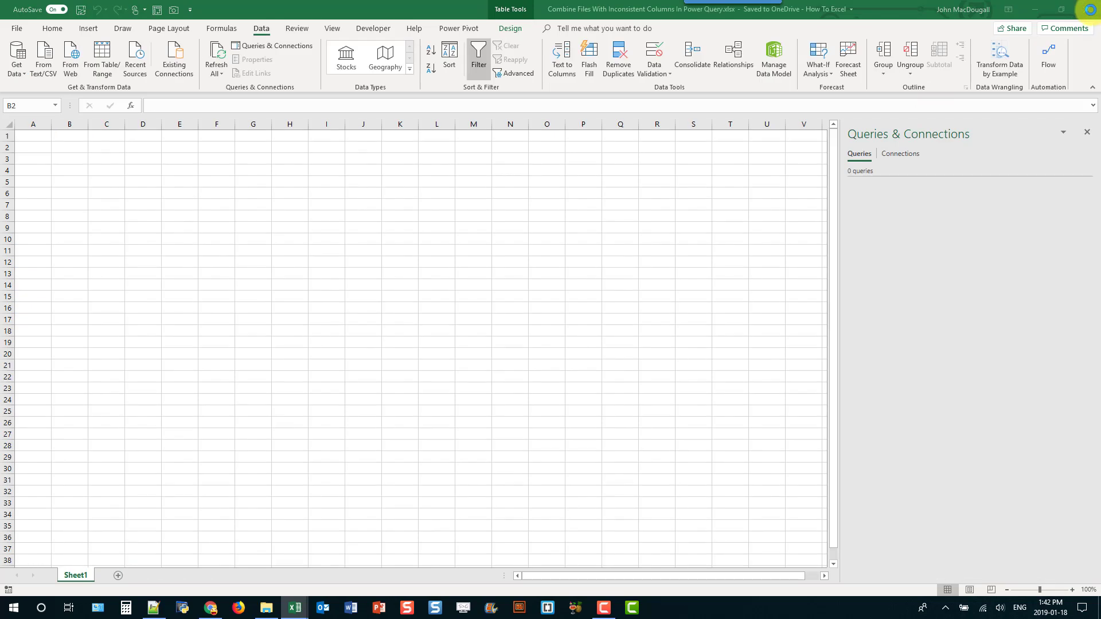
pyautogui.click(266, 607)
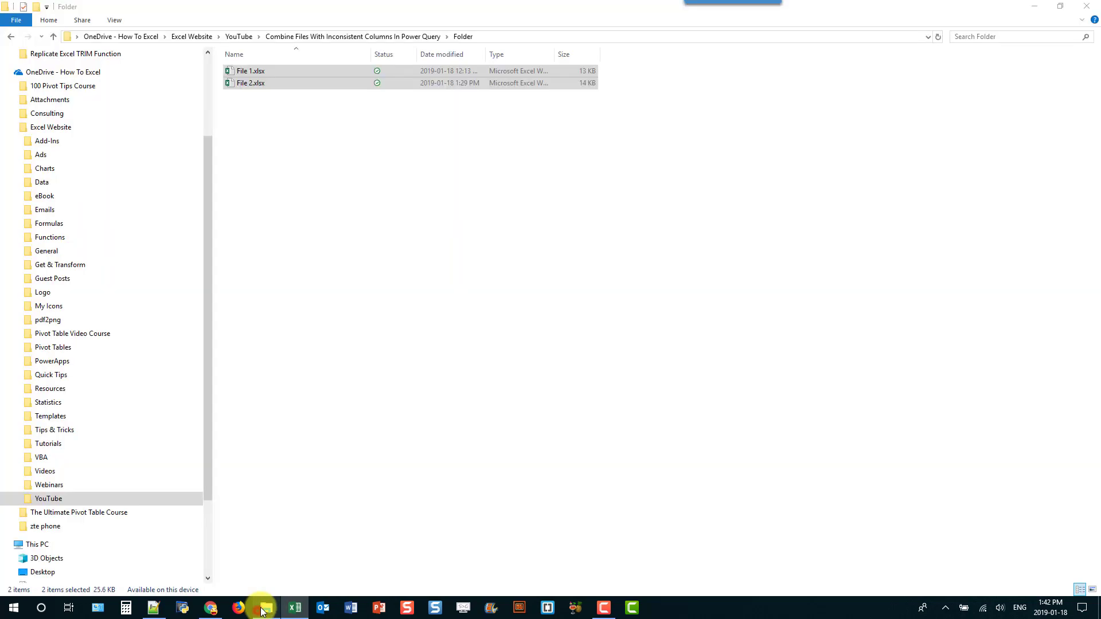
pyautogui.click(512, 39)
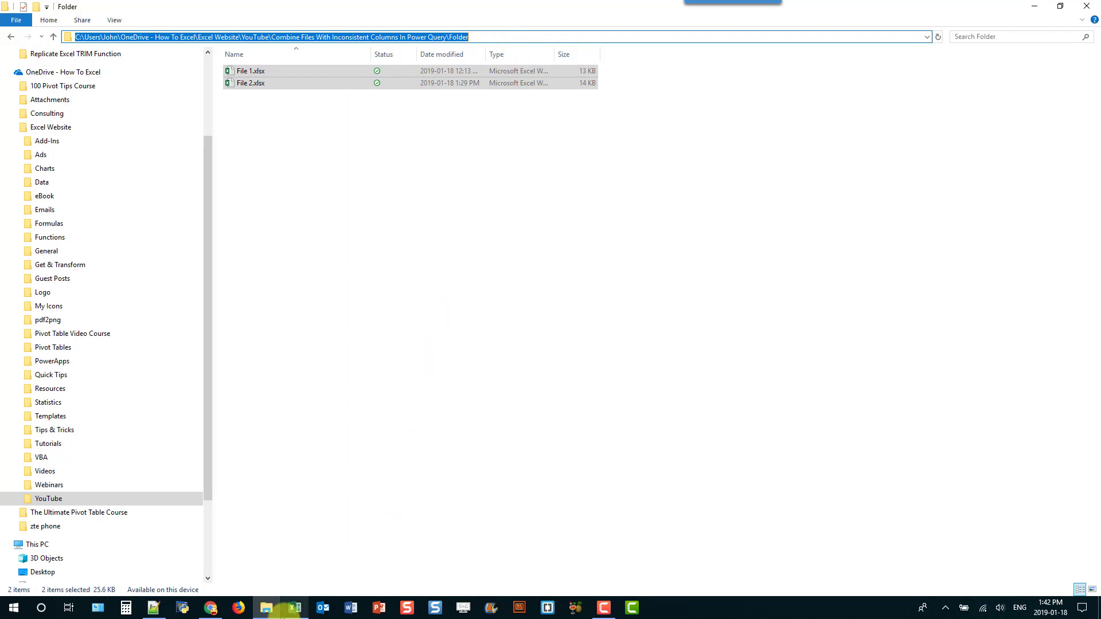
# In the Combine Files With Inconsistent Columns In Power Query workbook, get data from a folder using the copied folder path.
pyautogui.click(295, 608)
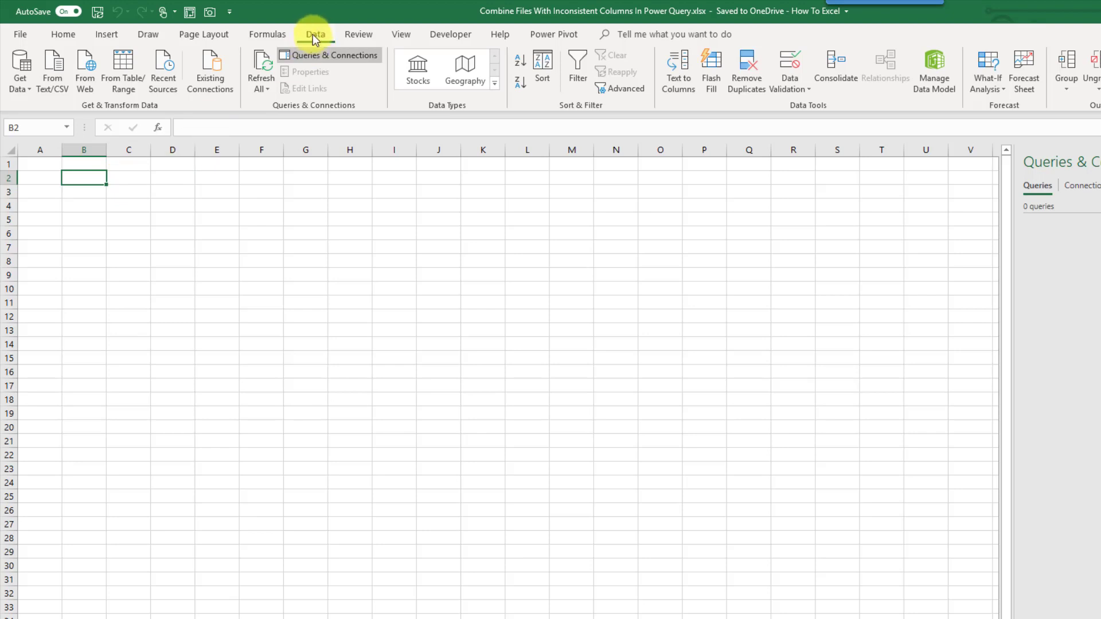
pyautogui.click(20, 86)
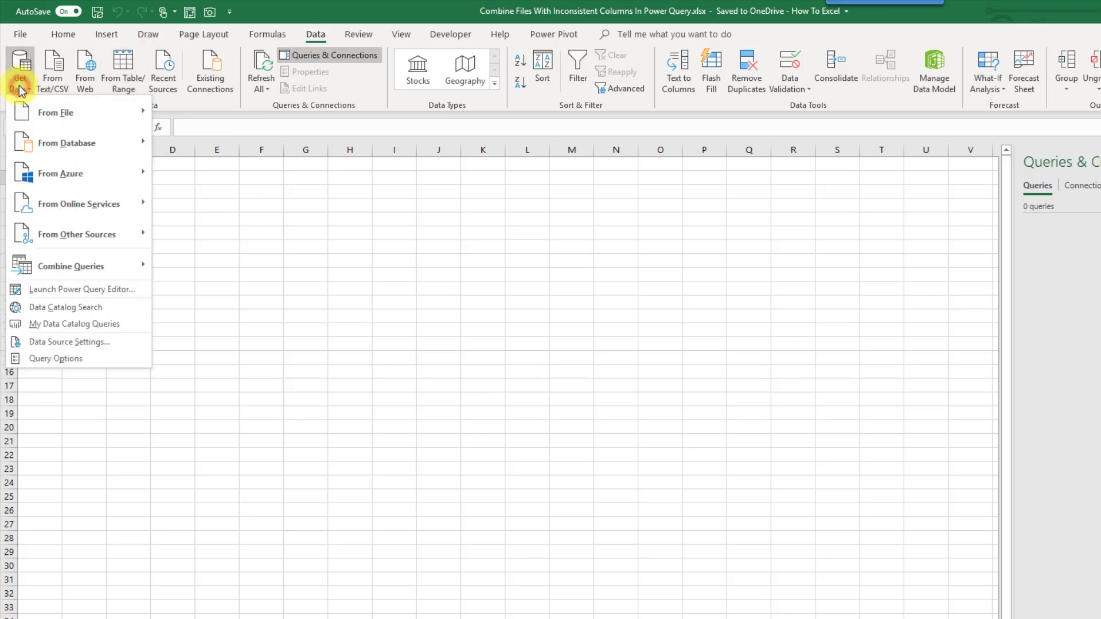
pyautogui.moveTo(46, 112)
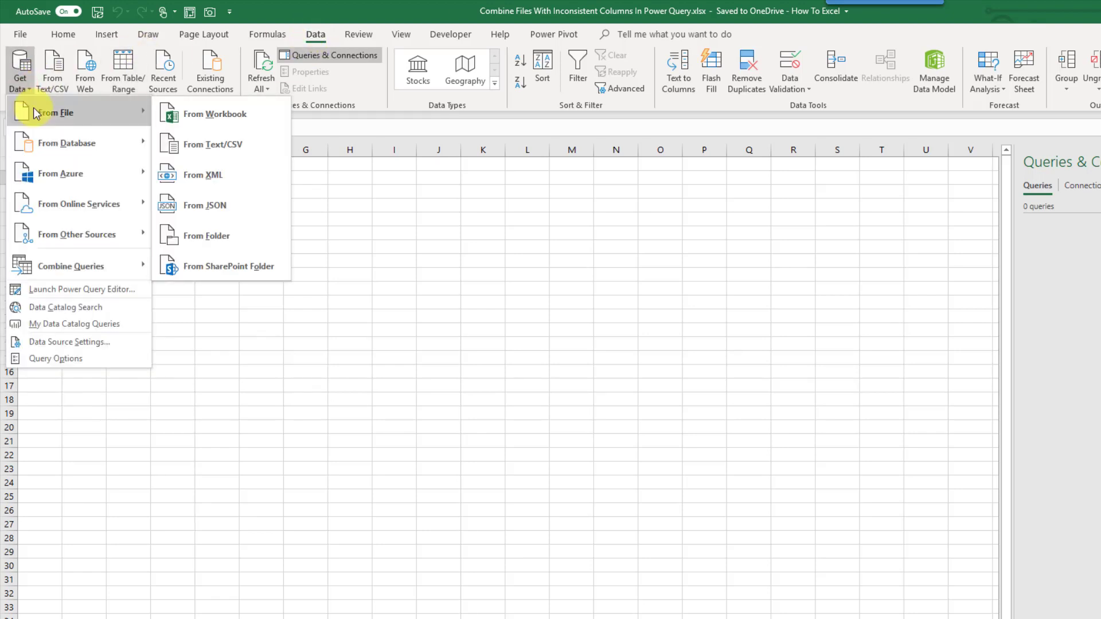
pyautogui.click(217, 234)
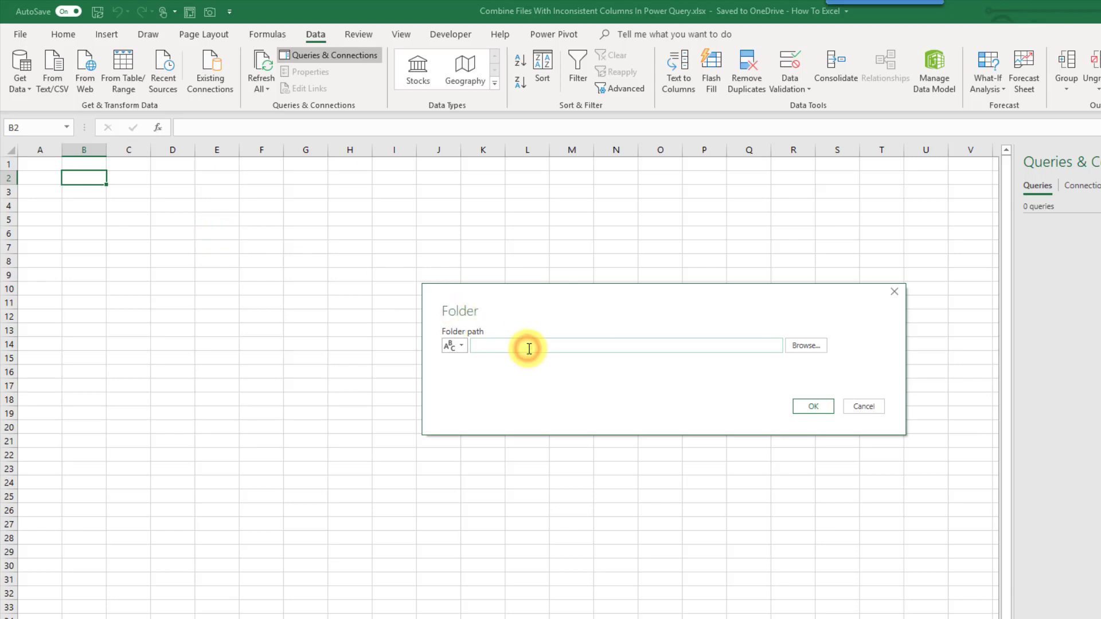
pyautogui.hotkey('ctrl', 'v')
pyautogui.click(804, 402)
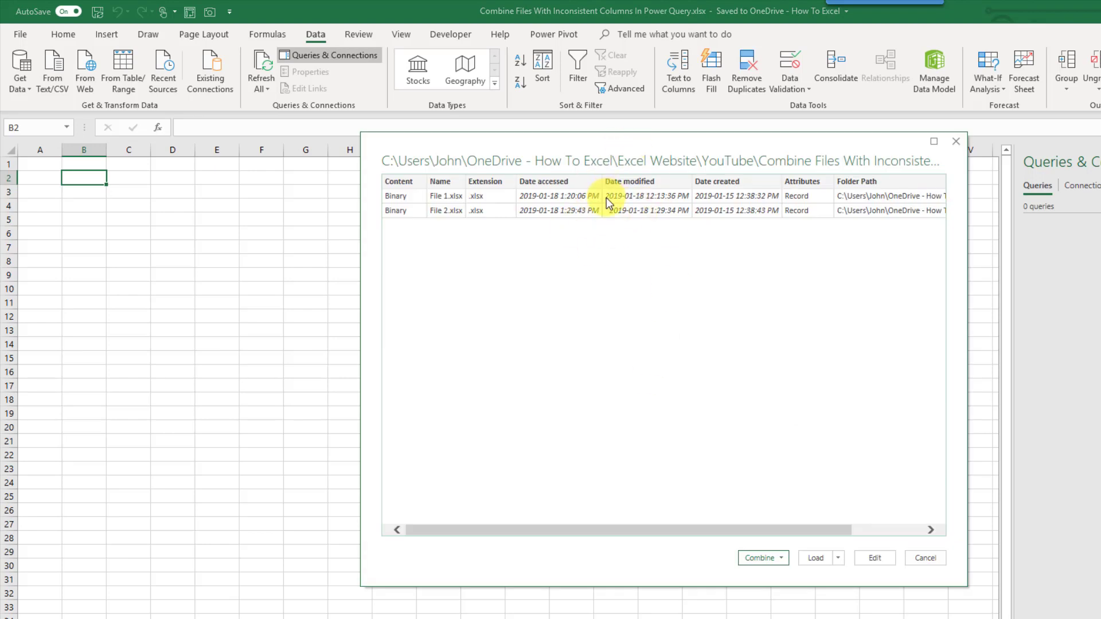
# Start Combine & Edit on the folder's files with File 1.xlsx as the example file and DataTable as the object to extract.
pyautogui.click(784, 559)
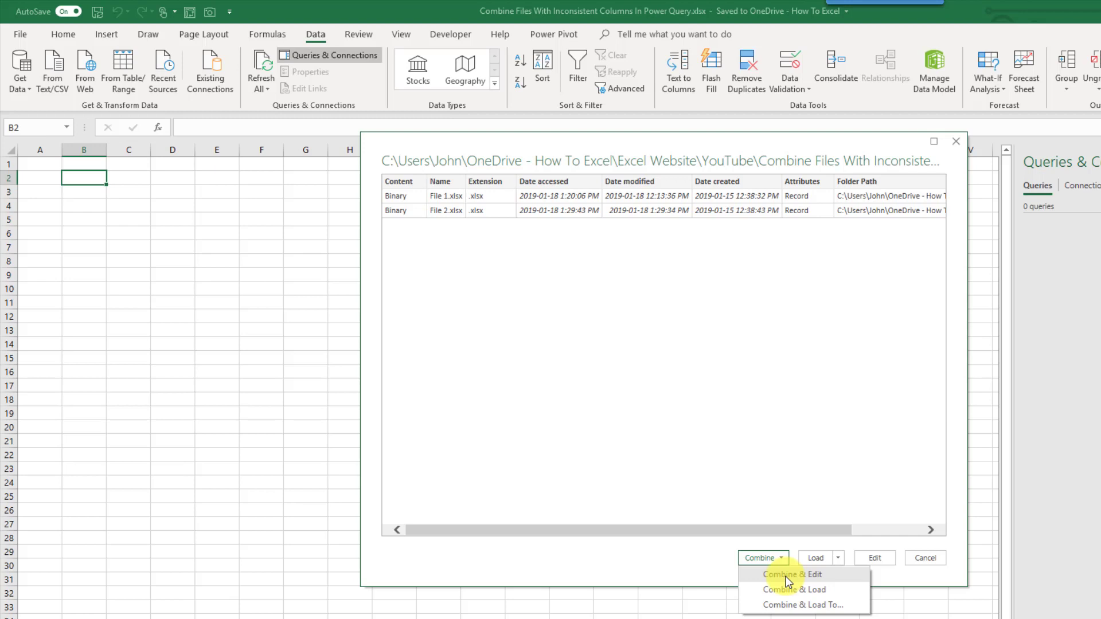
pyautogui.click(788, 576)
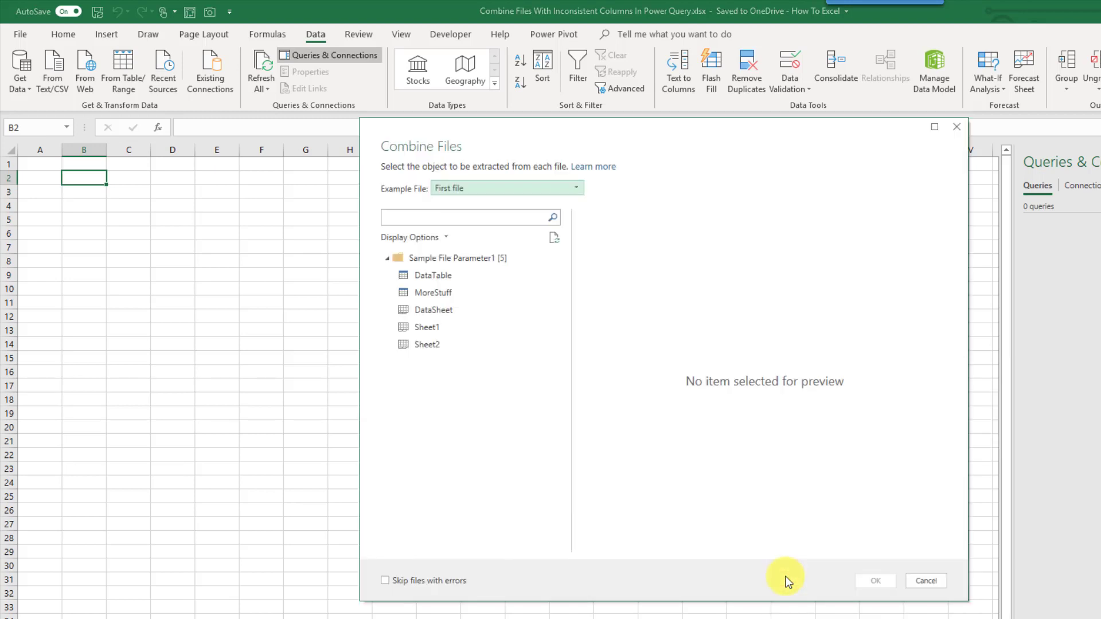
pyautogui.click(487, 188)
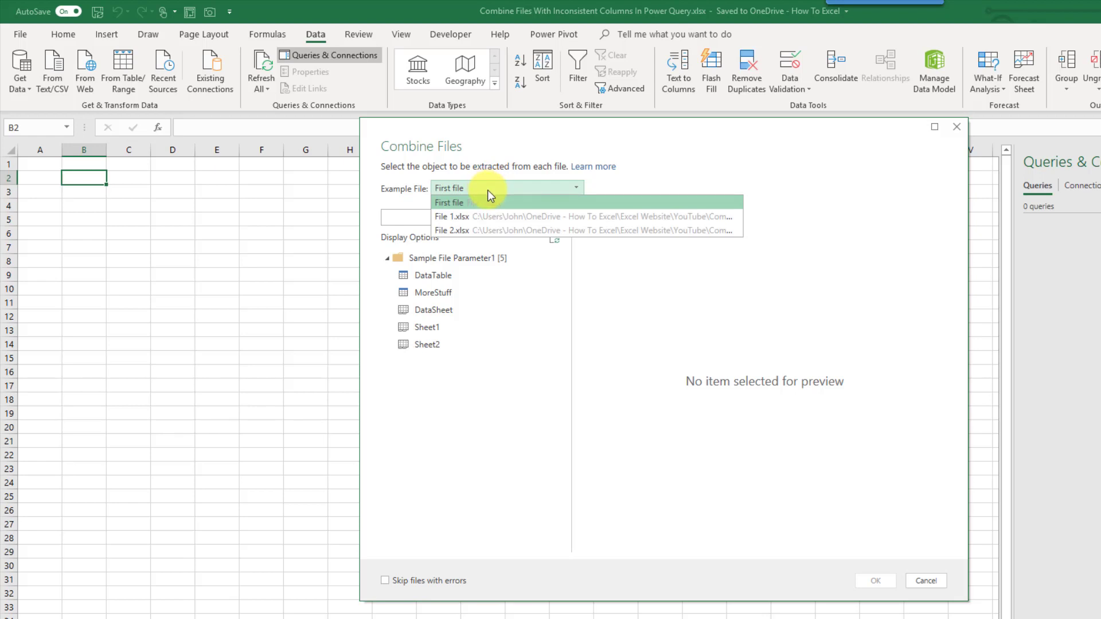
pyautogui.click(482, 219)
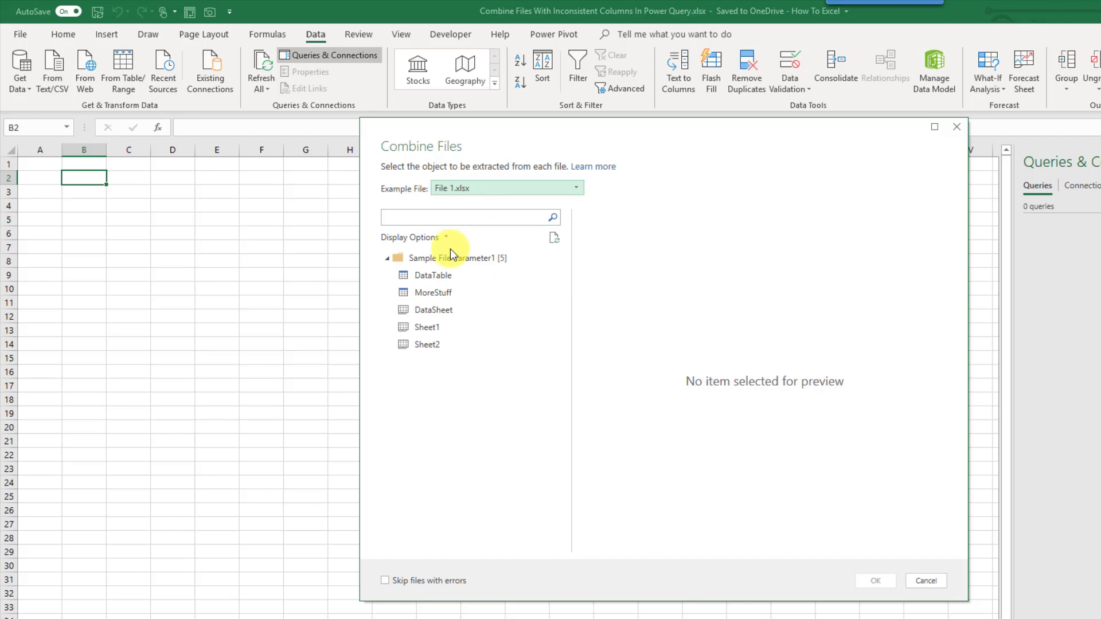
pyautogui.click(432, 277)
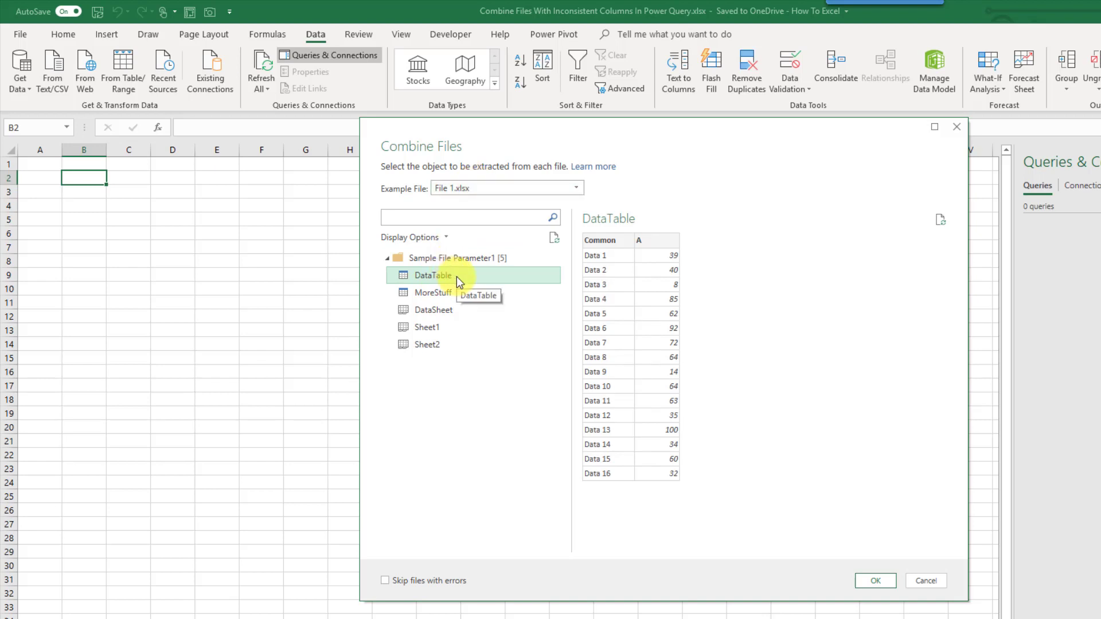
# Change the example file to File 2.xlsx and preview its MyDataTable table.
pyautogui.click(463, 187)
pyautogui.click(464, 231)
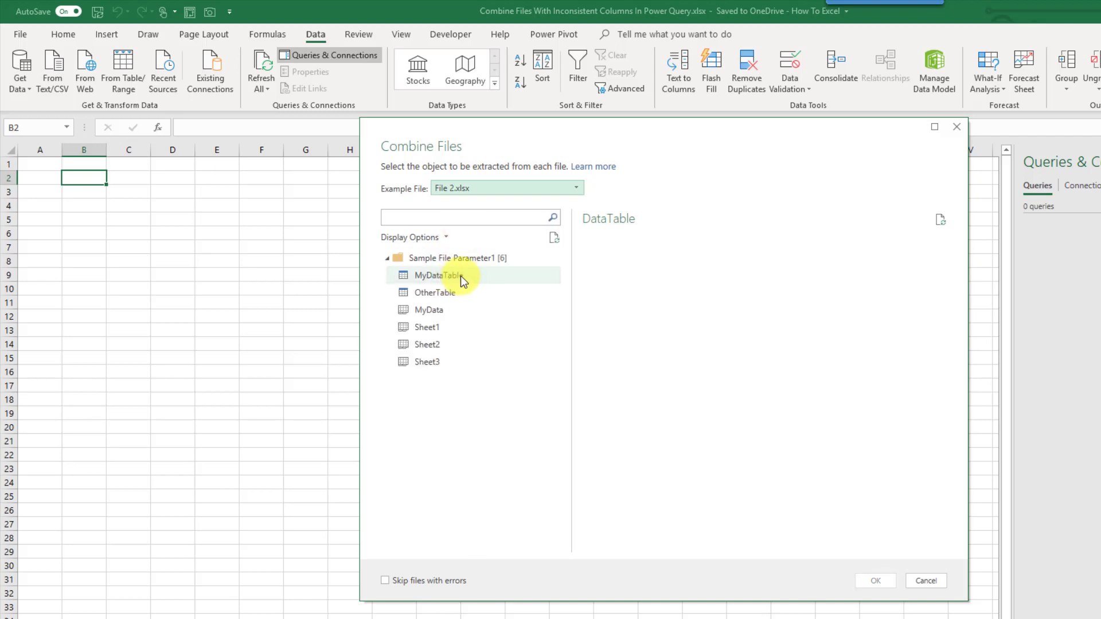
pyautogui.click(460, 277)
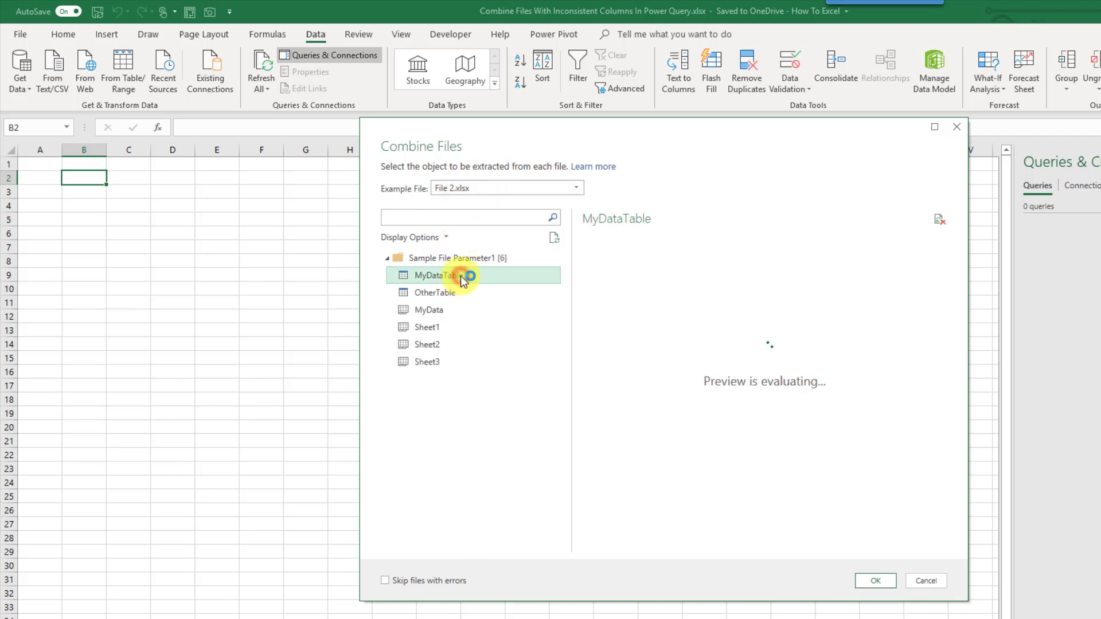
# Set the example file back to File 1.xlsx and select its DataTable table for extraction.
pyautogui.click(476, 187)
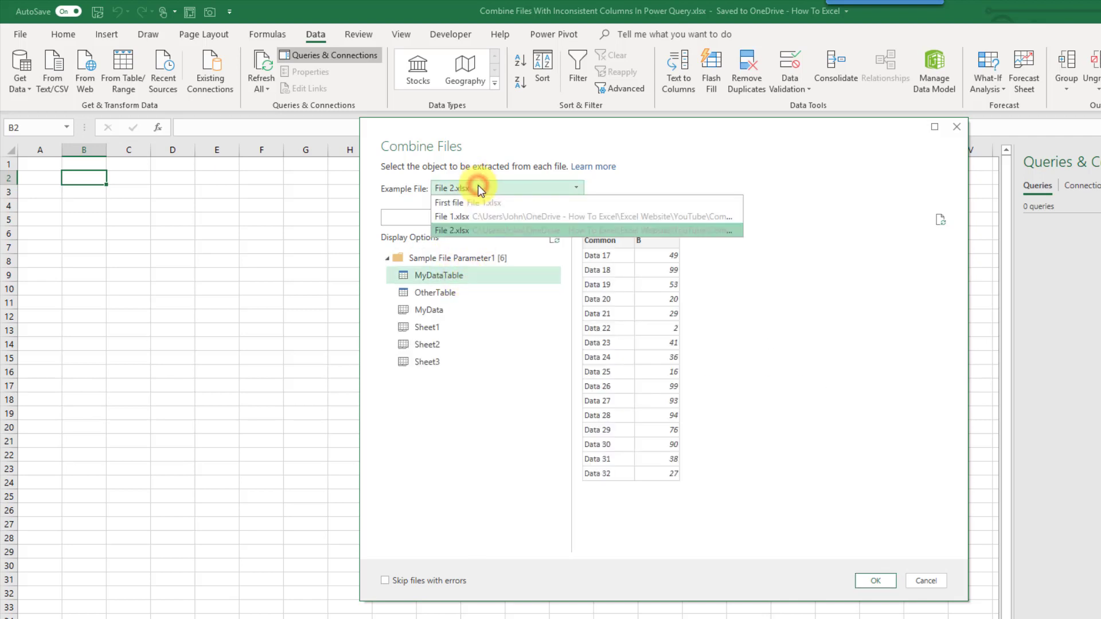
pyautogui.click(471, 215)
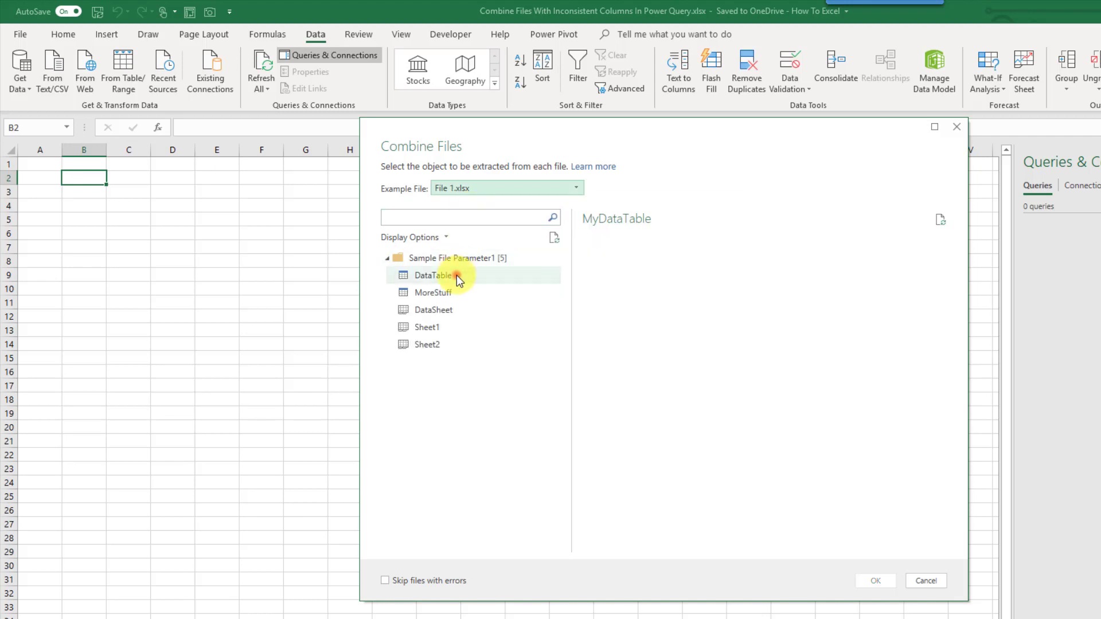
pyautogui.click(456, 276)
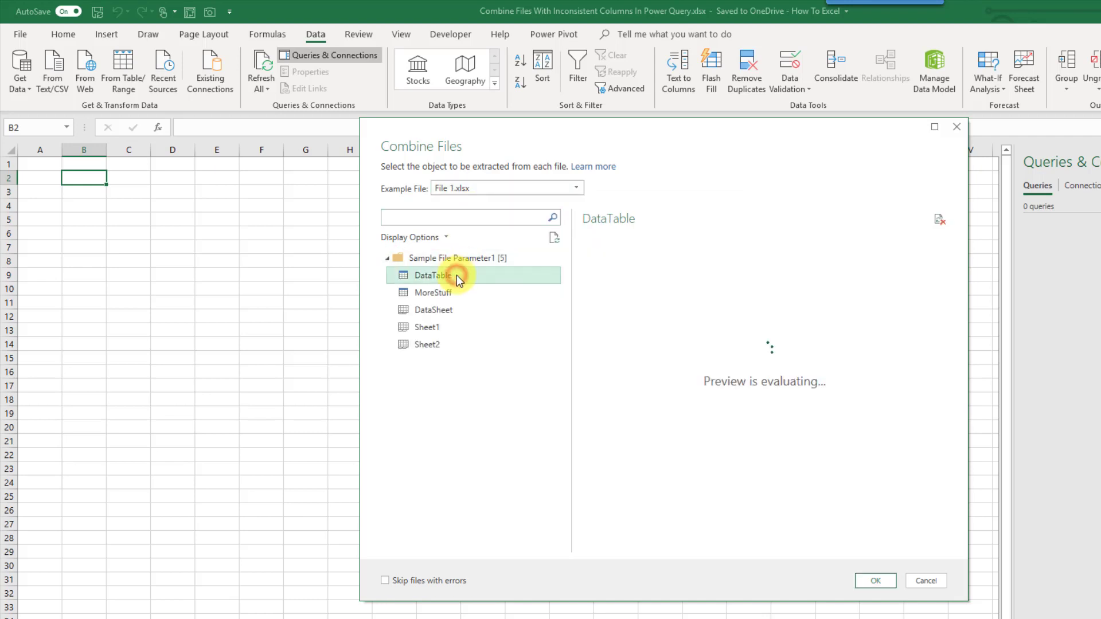
# Try combining the files on DataTable, inspect the error in the Folder query's last row, and discard the query.
pyautogui.click(878, 582)
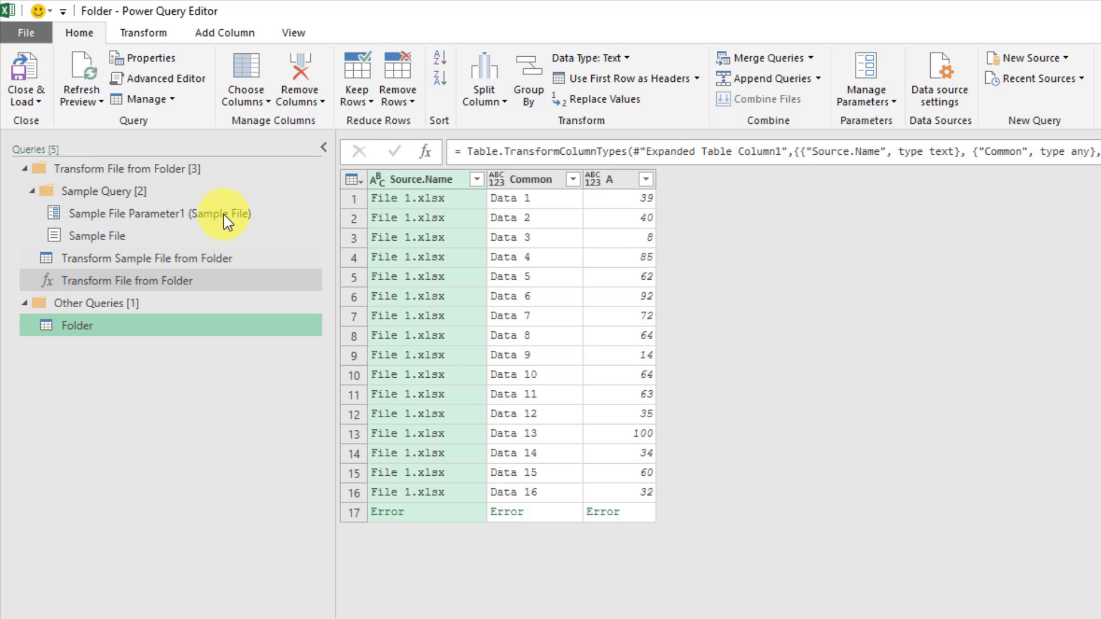
pyautogui.click(122, 326)
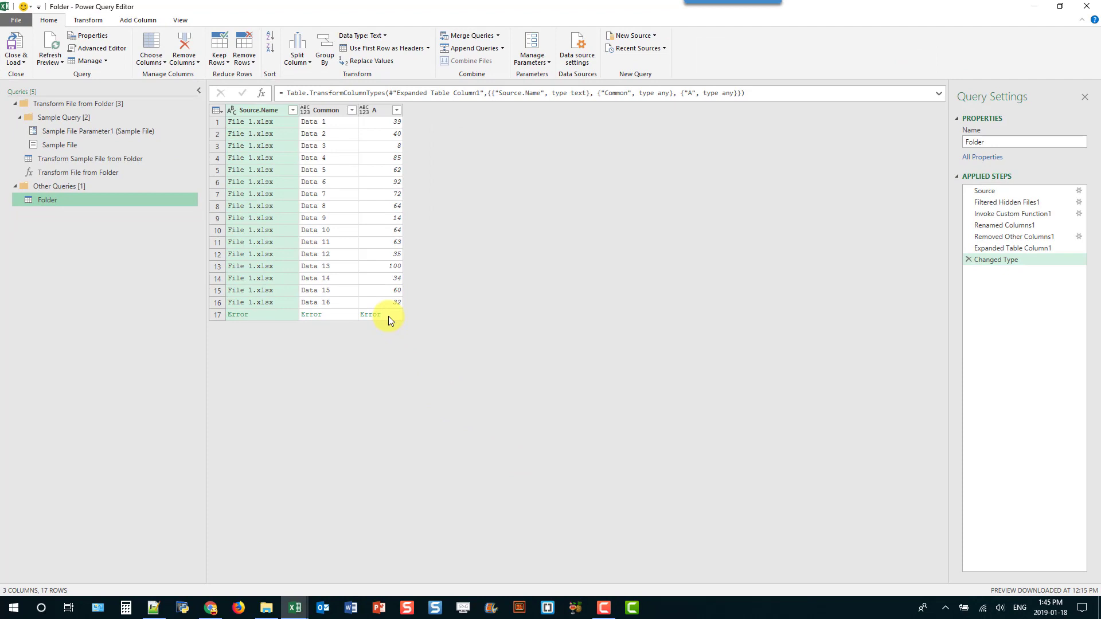
pyautogui.click(387, 316)
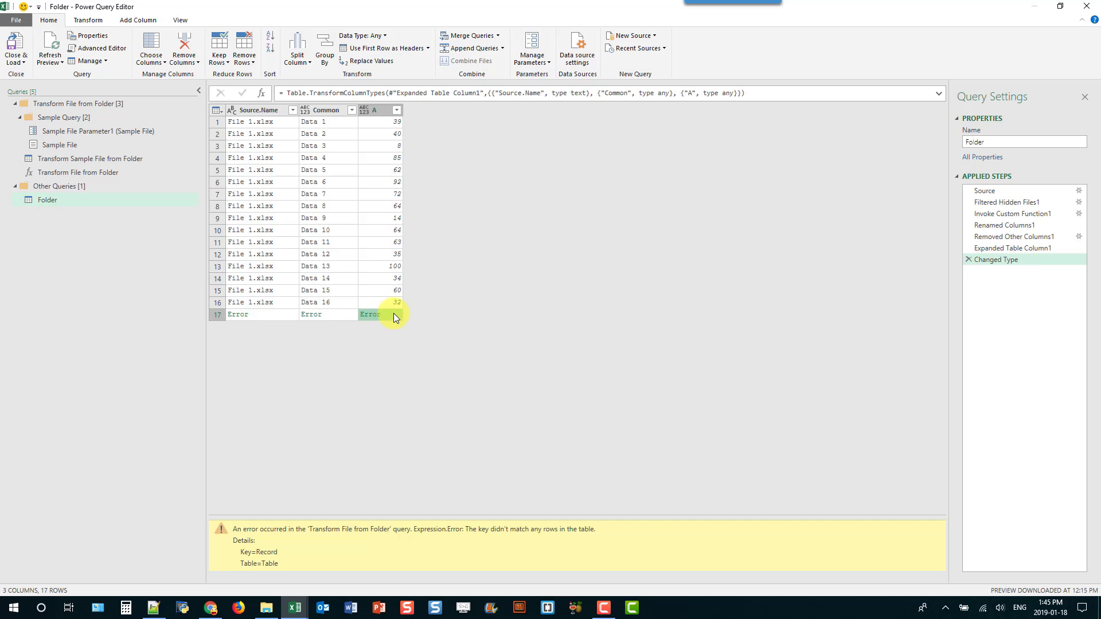
pyautogui.click(1089, 8)
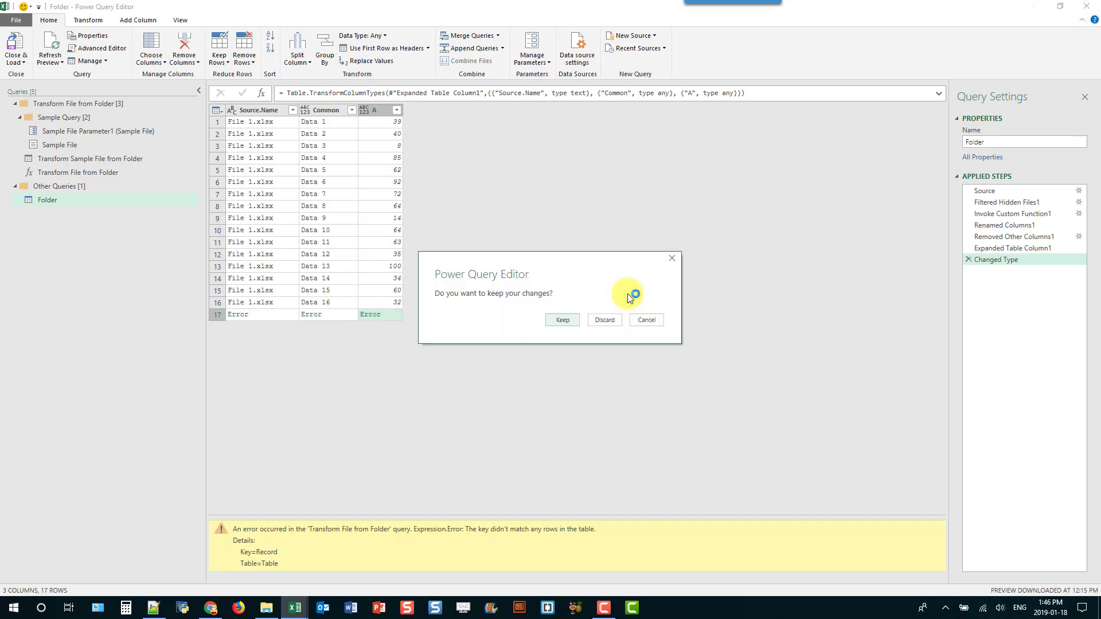
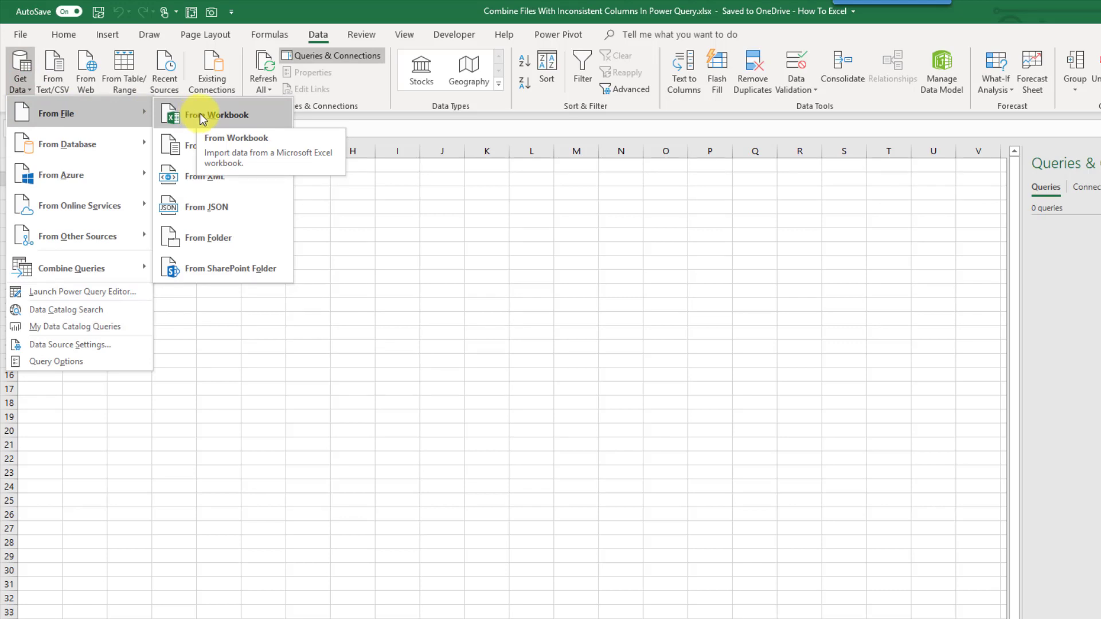
# Import the DataTable table from the File 1.xlsx workbook and open it for editing in Power Query.
pyautogui.click(196, 114)
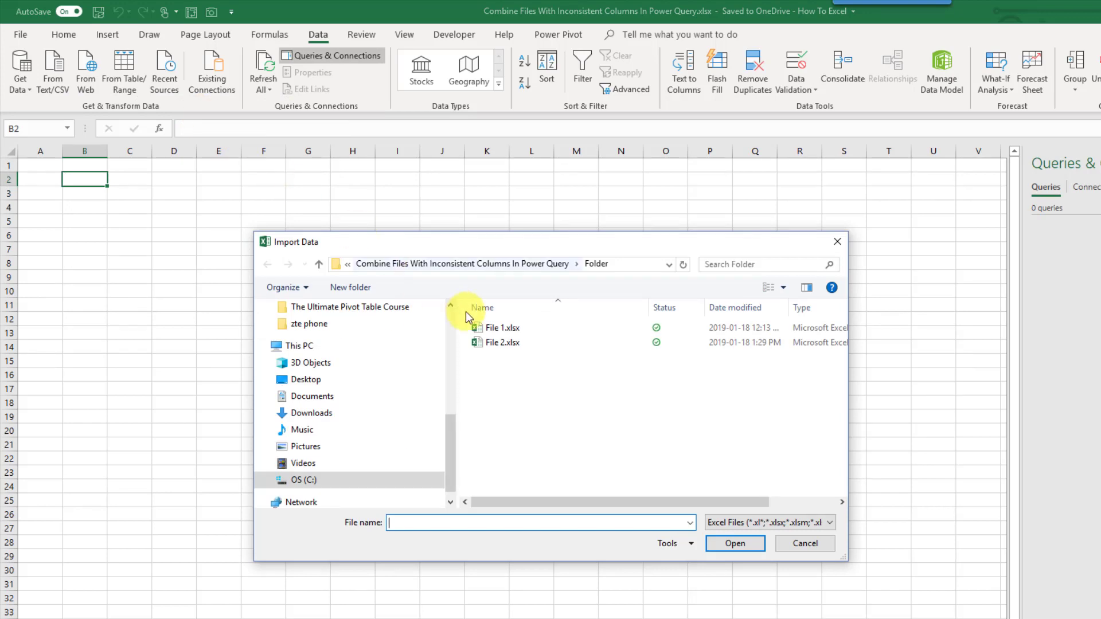
pyautogui.click(493, 327)
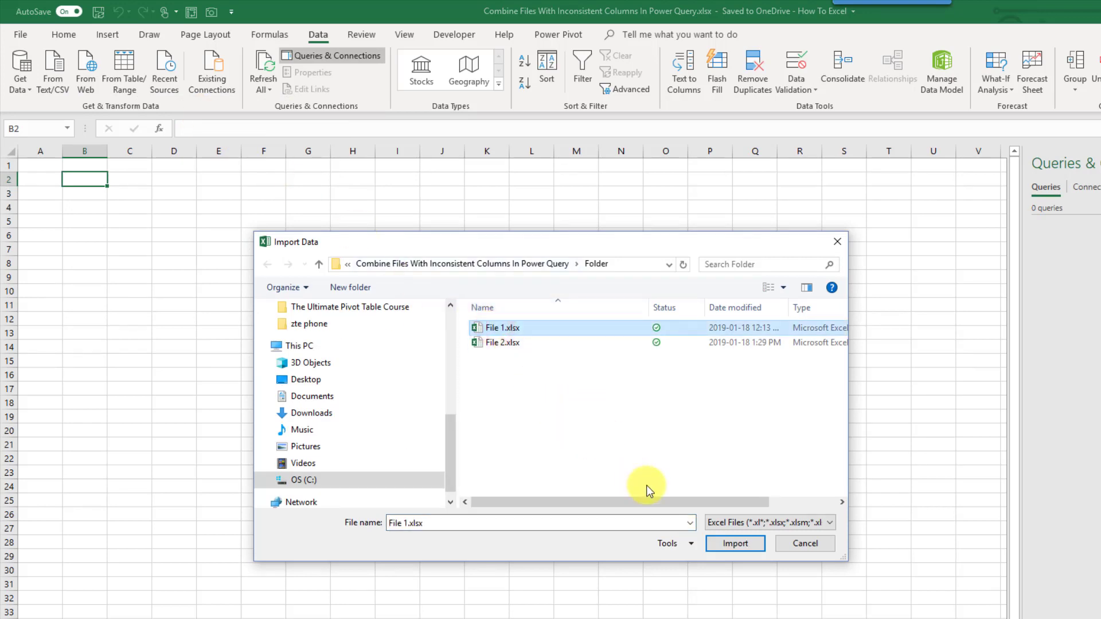
pyautogui.click(721, 542)
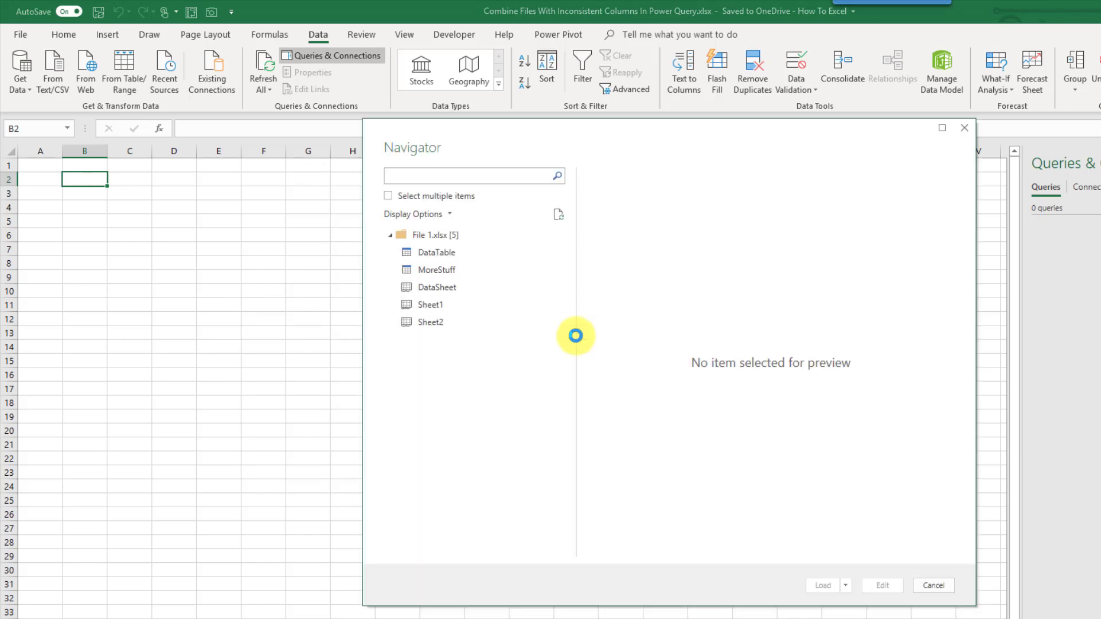
pyautogui.click(462, 255)
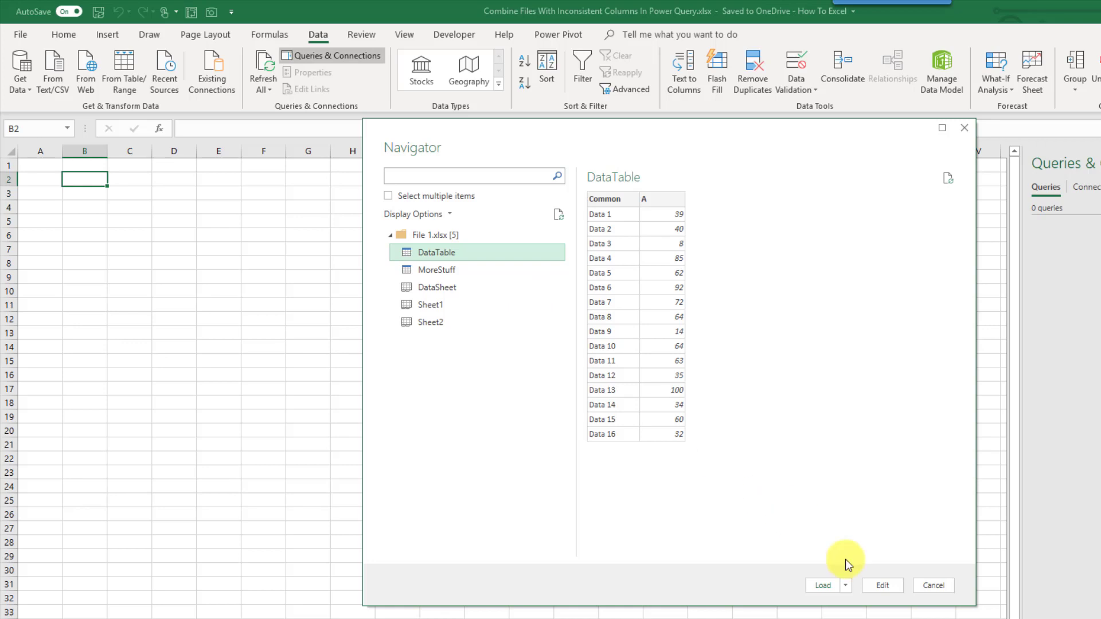
pyautogui.click(872, 583)
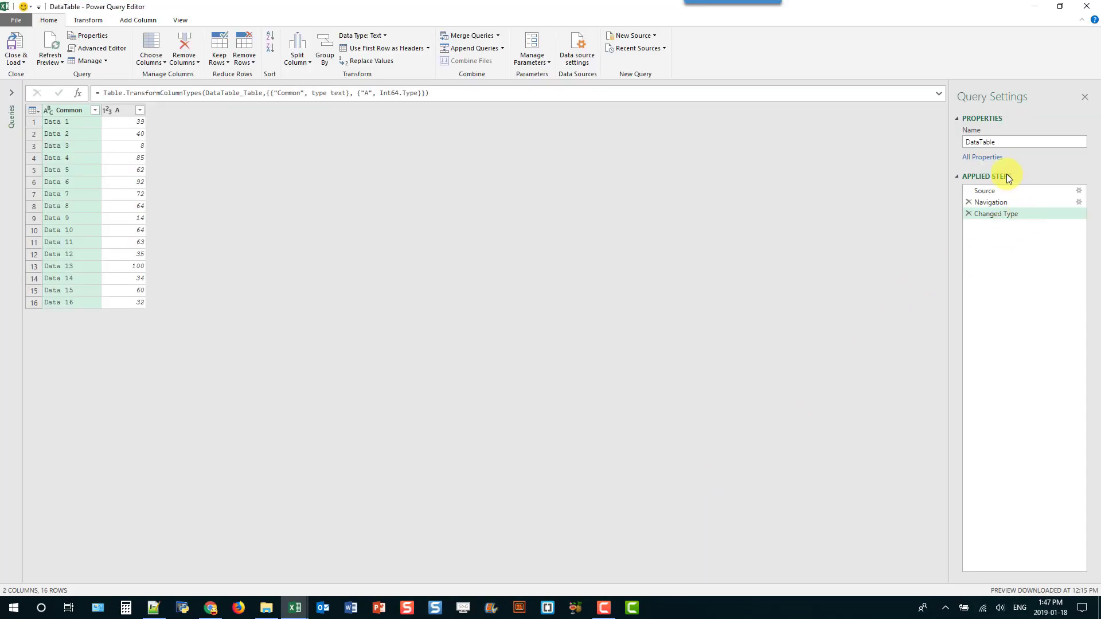
# Remove the Changed Type and Navigation steps from the DataTable query, reviewing the Source and Navigation results.
pyautogui.click(969, 213)
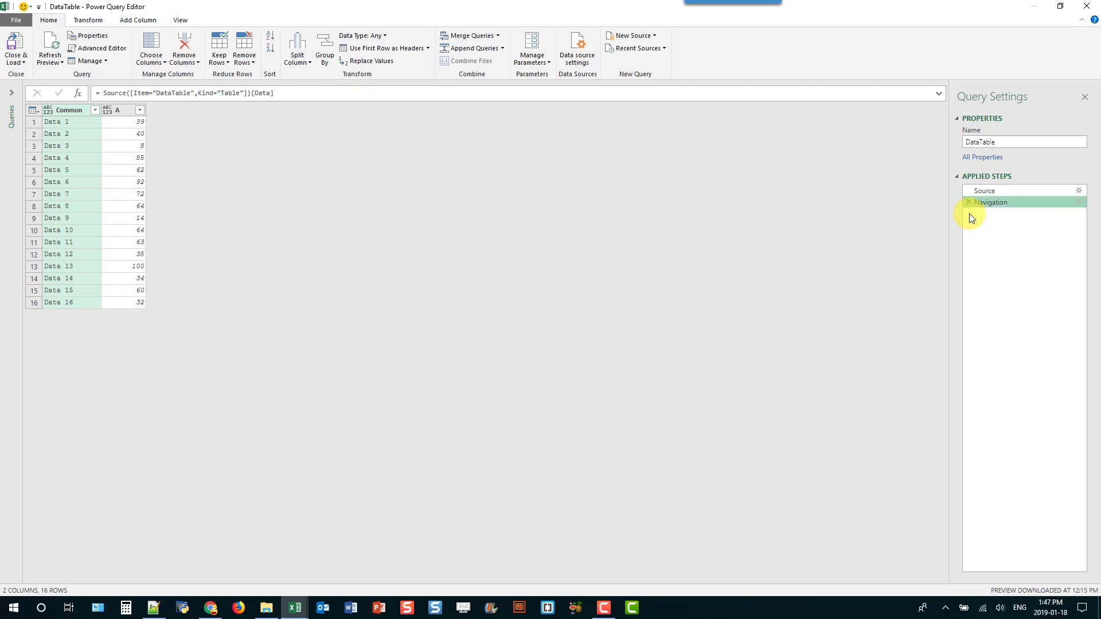
pyautogui.click(1006, 193)
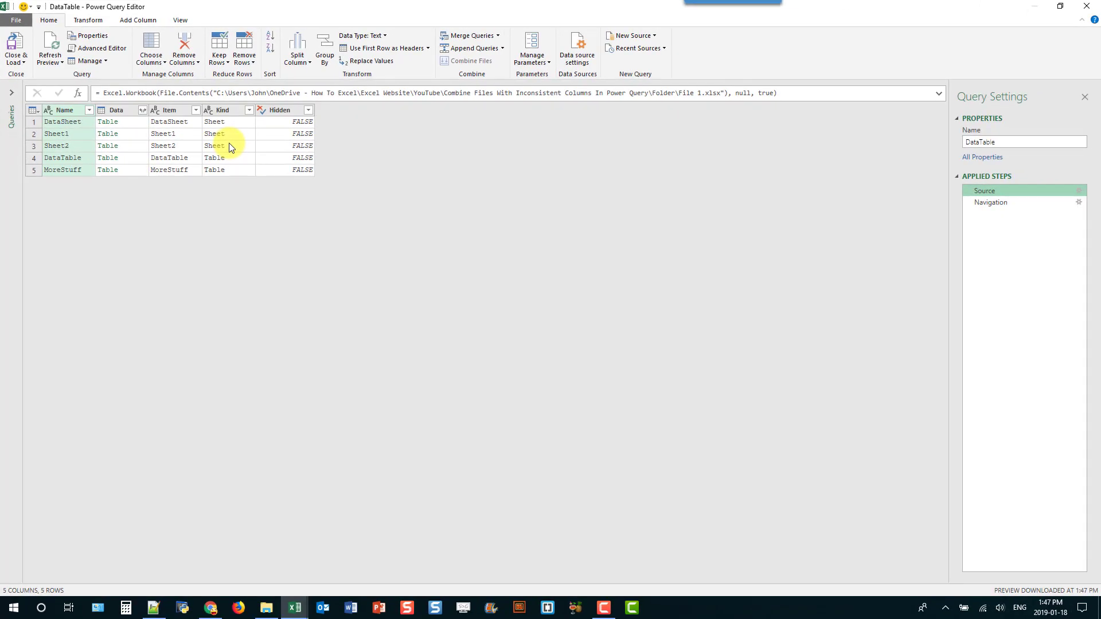
pyautogui.click(990, 204)
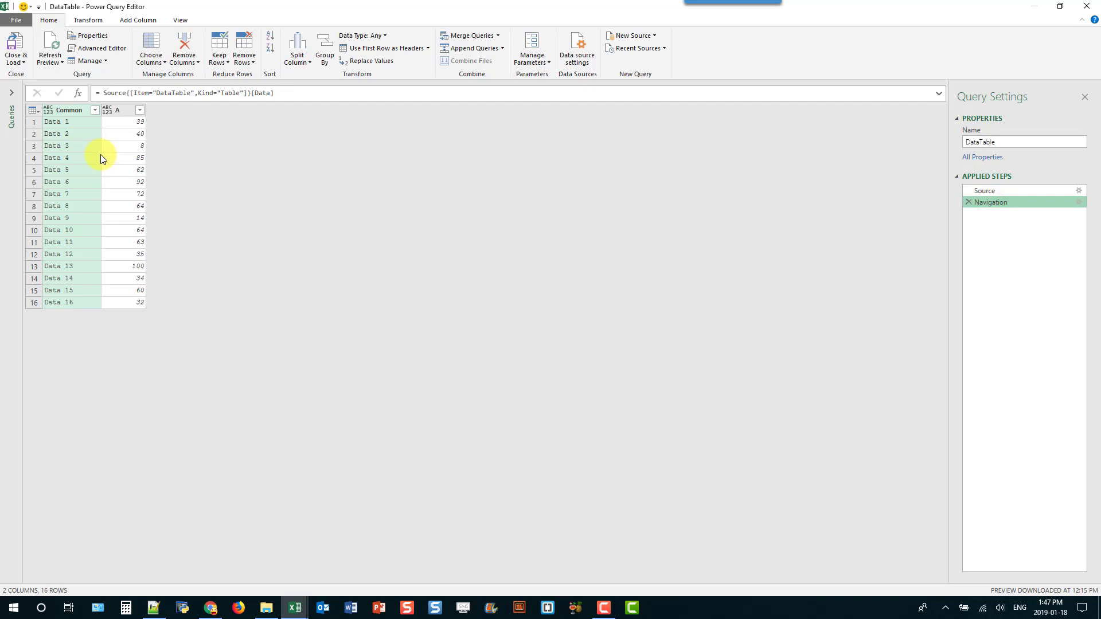
pyautogui.click(968, 202)
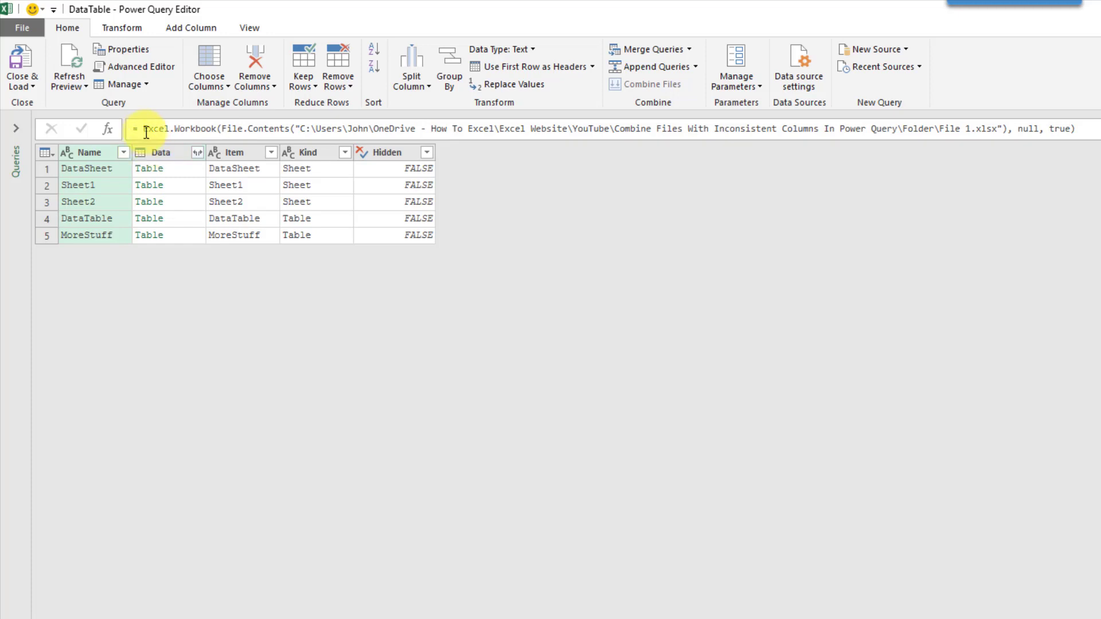
# Highlight Excel.Workbook(File.Contents in the Source step's formula and close the editor, discarding the DataTable query.
pyautogui.moveTo(145, 128); pyautogui.dragTo(288, 126)
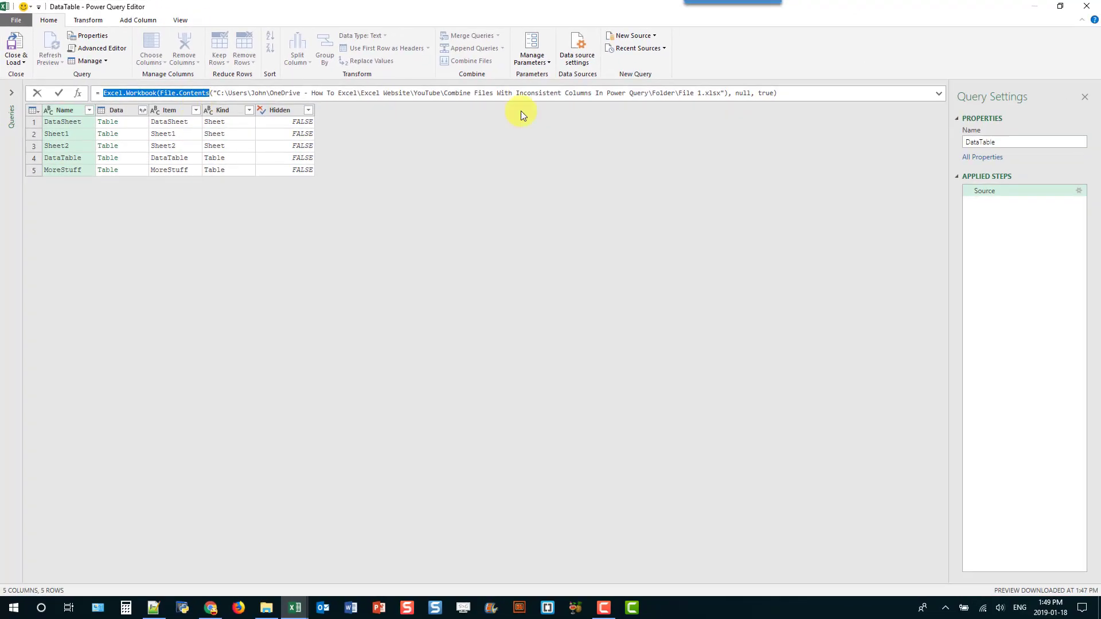
pyautogui.click(1086, 6)
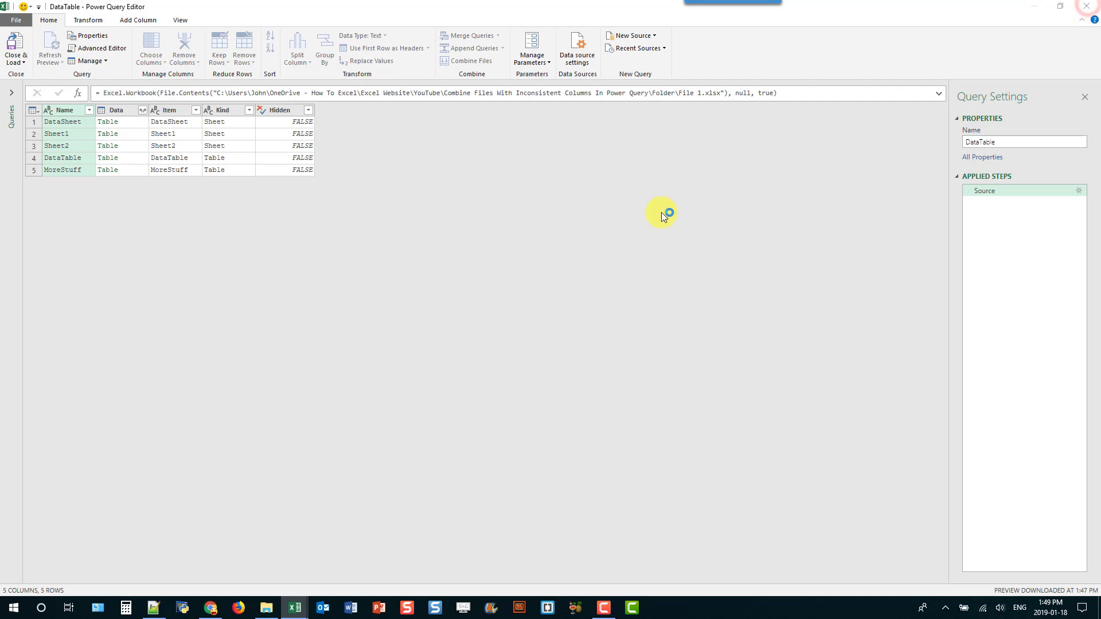
pyautogui.click(609, 320)
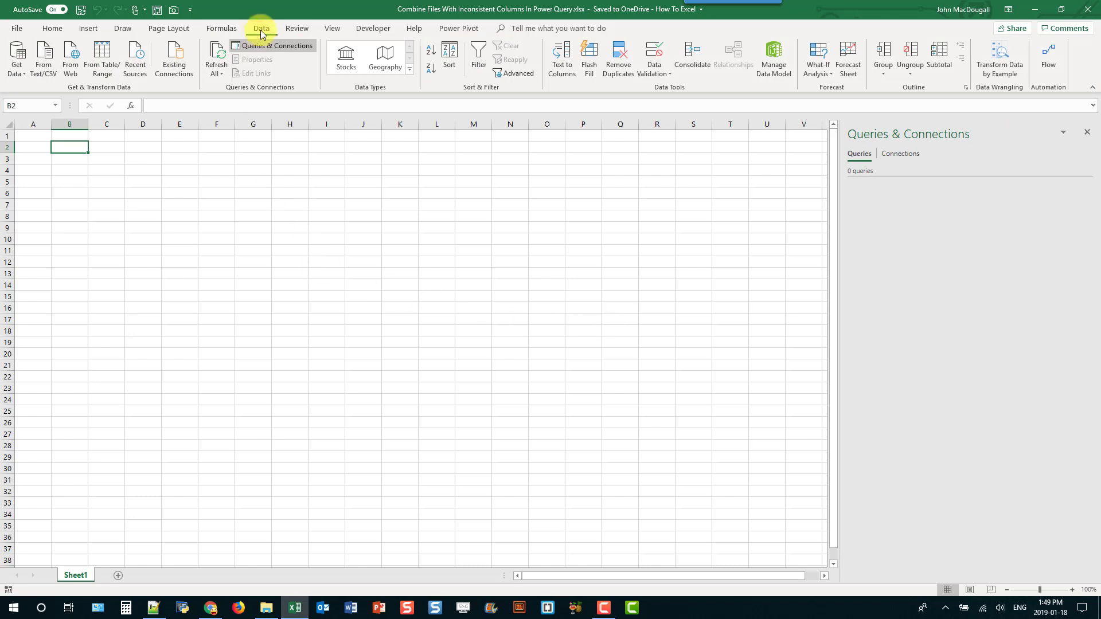
# Get data from the folder using the copied folder path and open the file list for editing without combining.
pyautogui.click(22, 74)
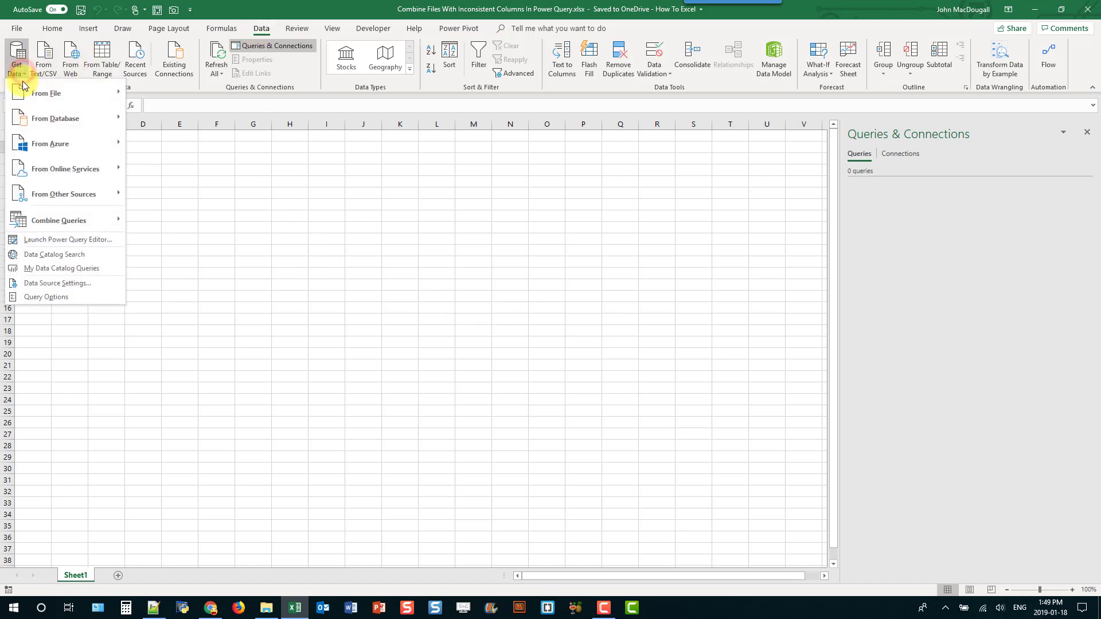
pyautogui.moveTo(22, 92)
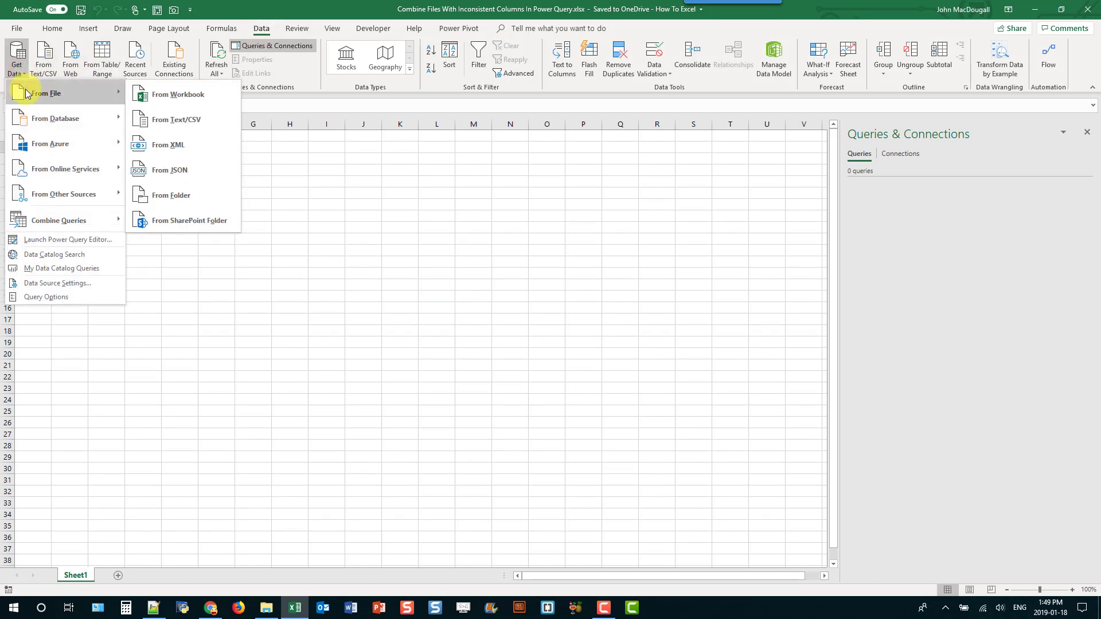
pyautogui.click(187, 195)
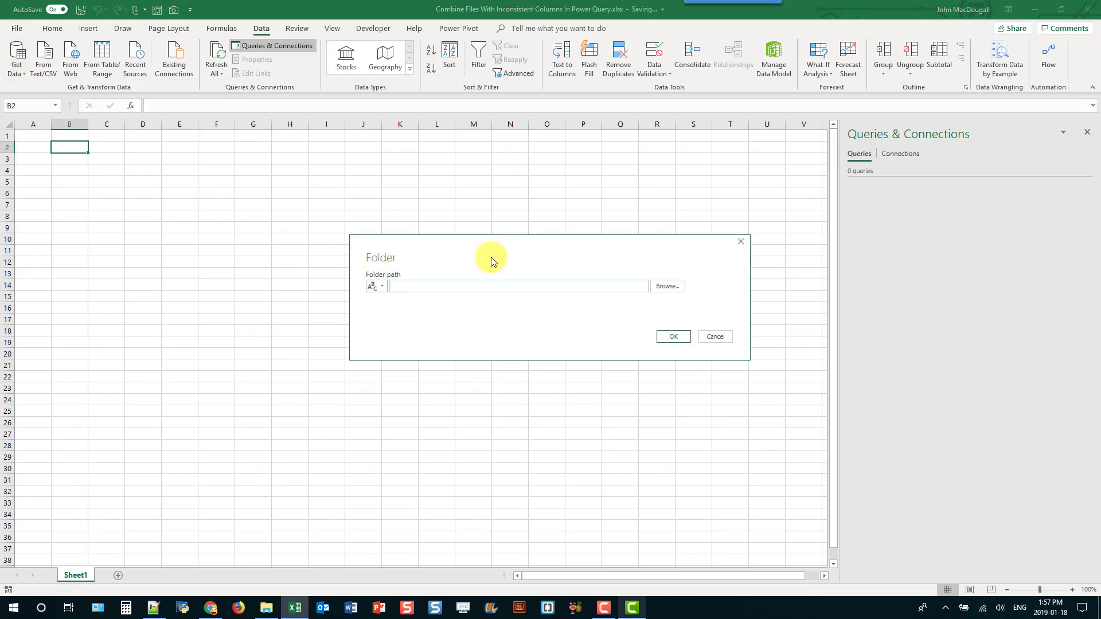
pyautogui.hotkey('ctrl', 'v')
pyautogui.click(671, 337)
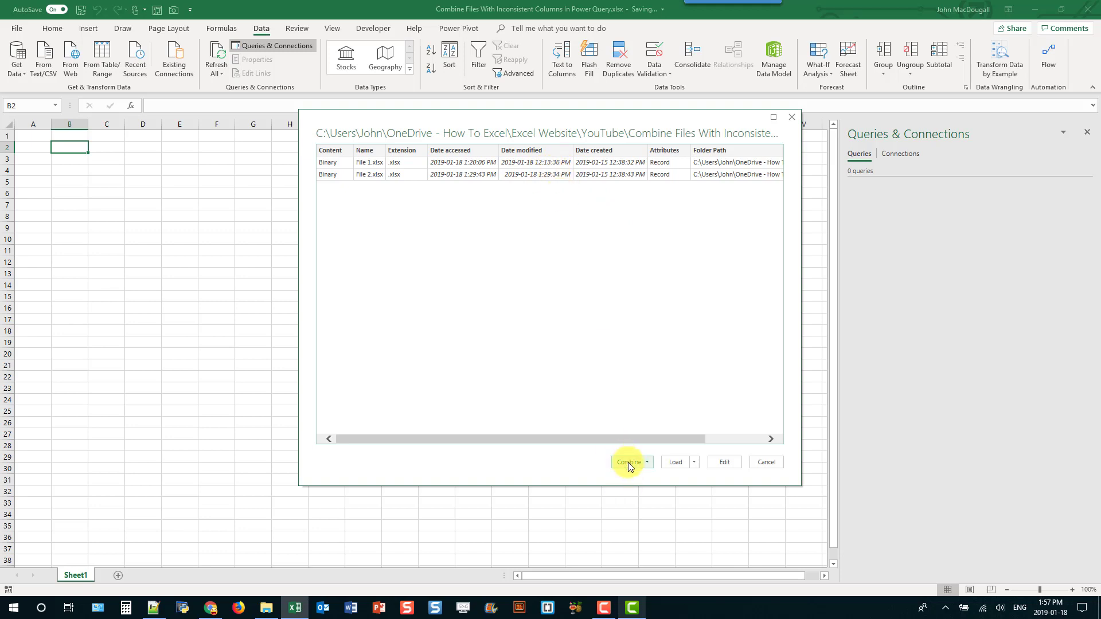
pyautogui.click(724, 462)
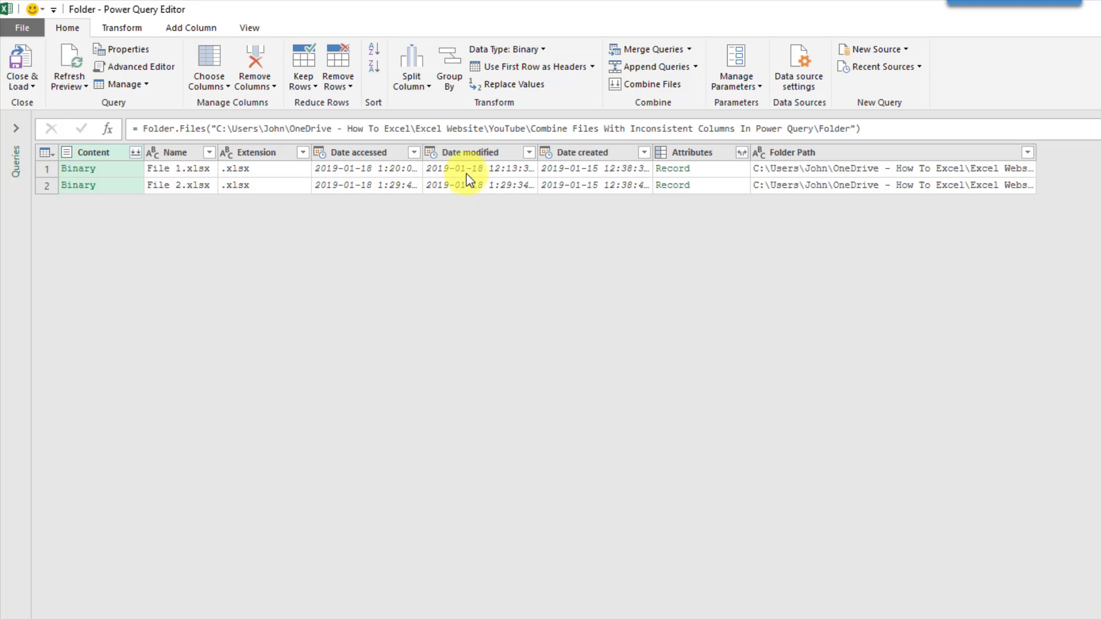
# Start a custom column in the Folder query and name it Workbook Objects.
pyautogui.click(192, 29)
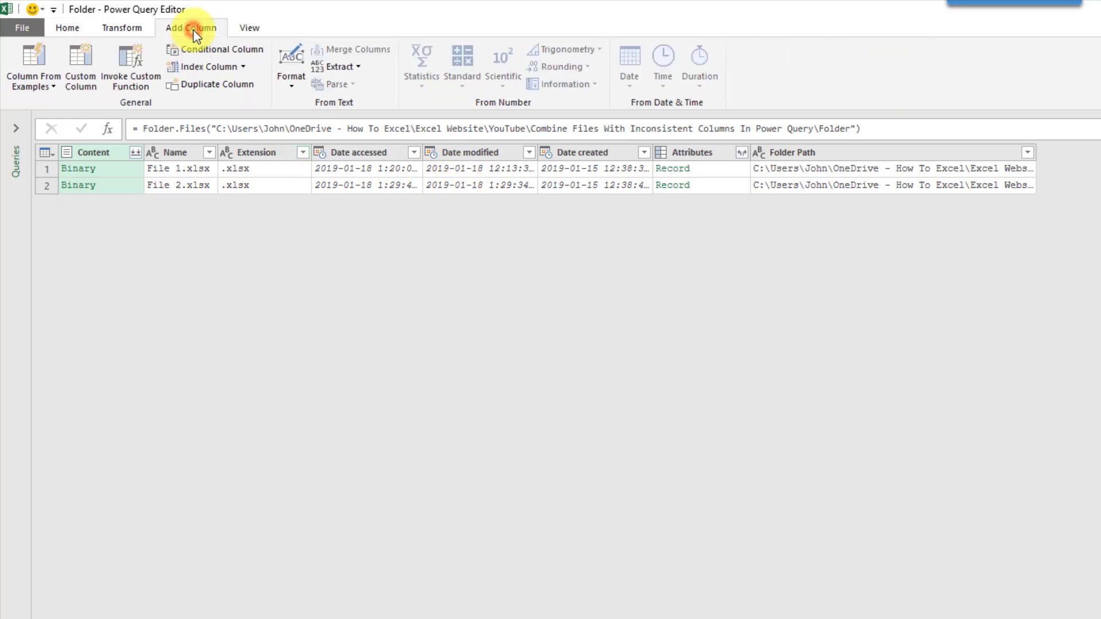
pyautogui.click(86, 87)
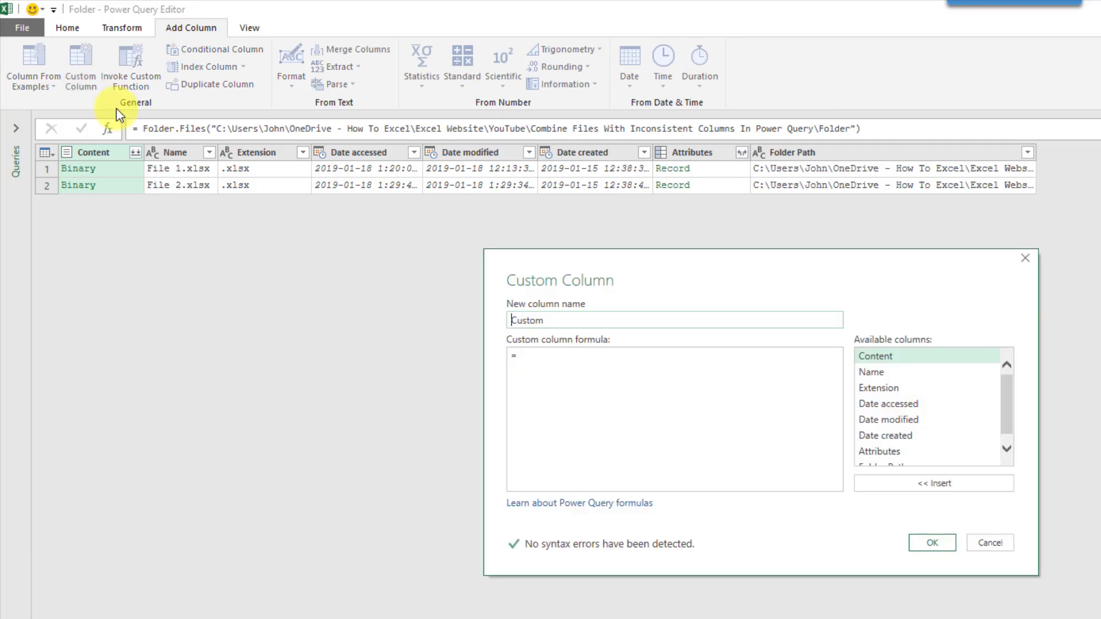
pyautogui.doubleClick(563, 319)
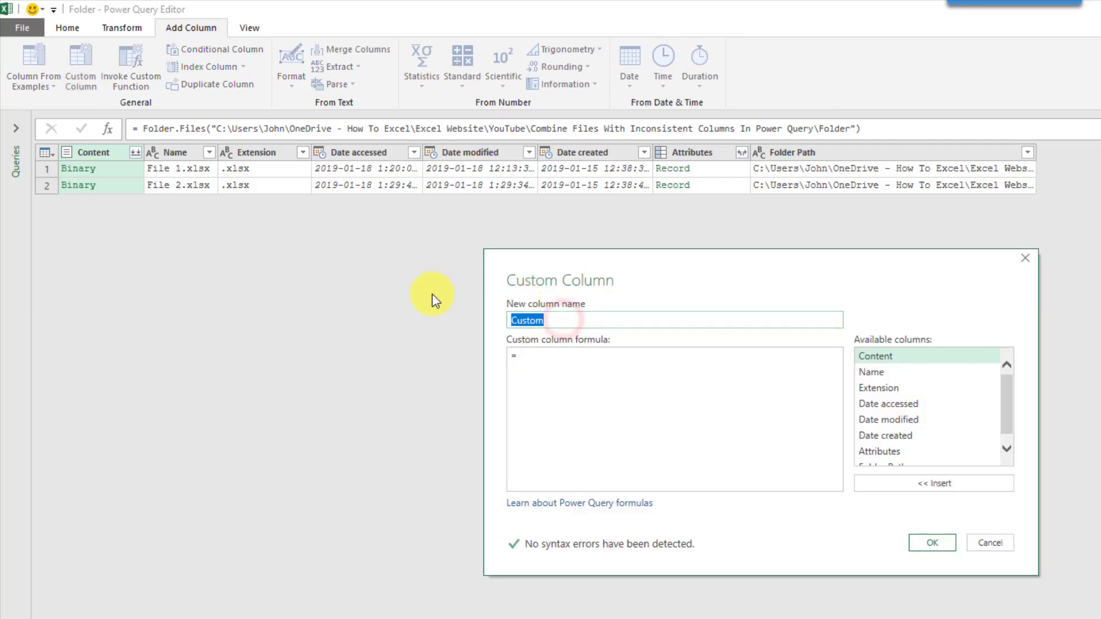
pyautogui.write('Work')
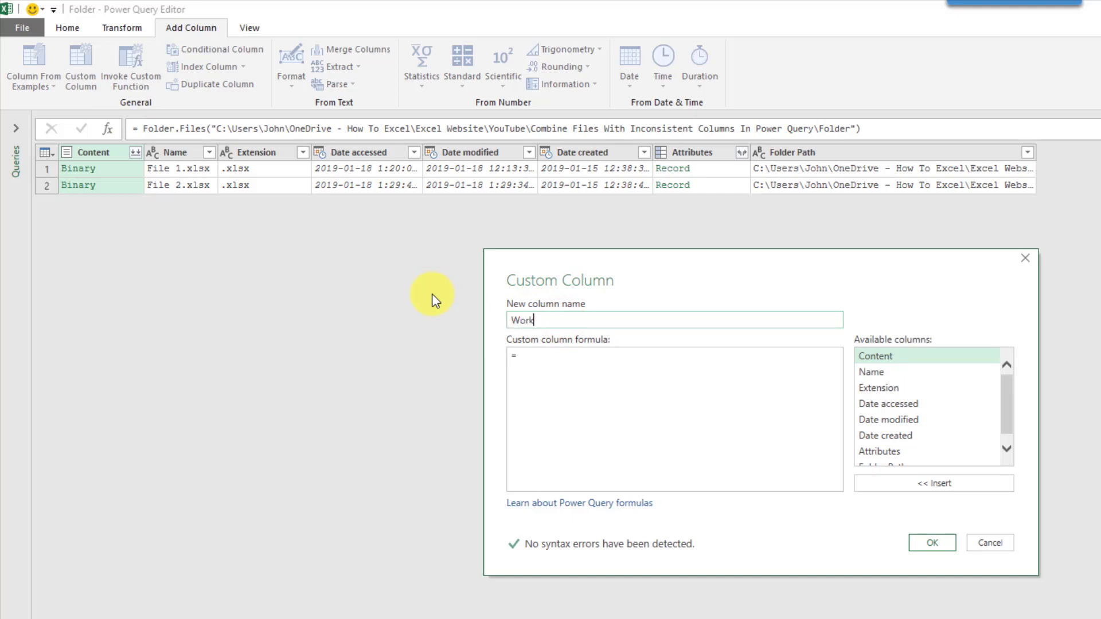
pyautogui.write('book Objects')
# Paste the Excel.Workbook(File.Contents()) source formula into the custom column and remove its quoted file path, leaving null and true as the remaining arguments.
pyautogui.click(529, 355)
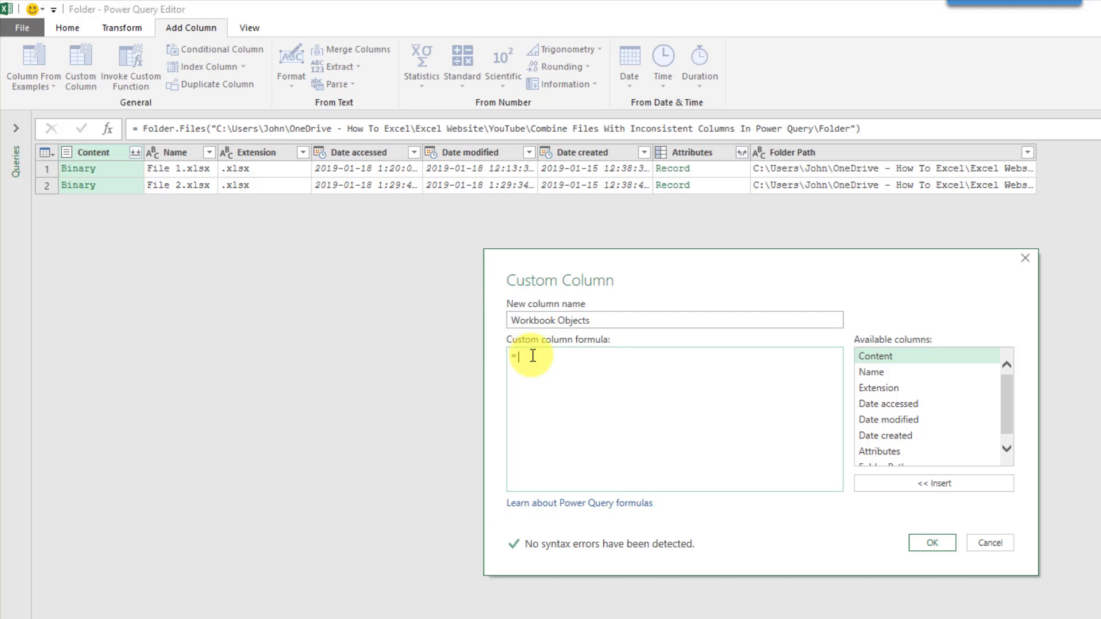
pyautogui.write('Excel.Workbook(File.Contents("C:\\Users\\John\\OneDrive - How To Excel\\Excel Website\\YouTube\\Combine Files With Inconsistent Columns In Power Query\\Folder\\File 1.xlsx"), null, true)')
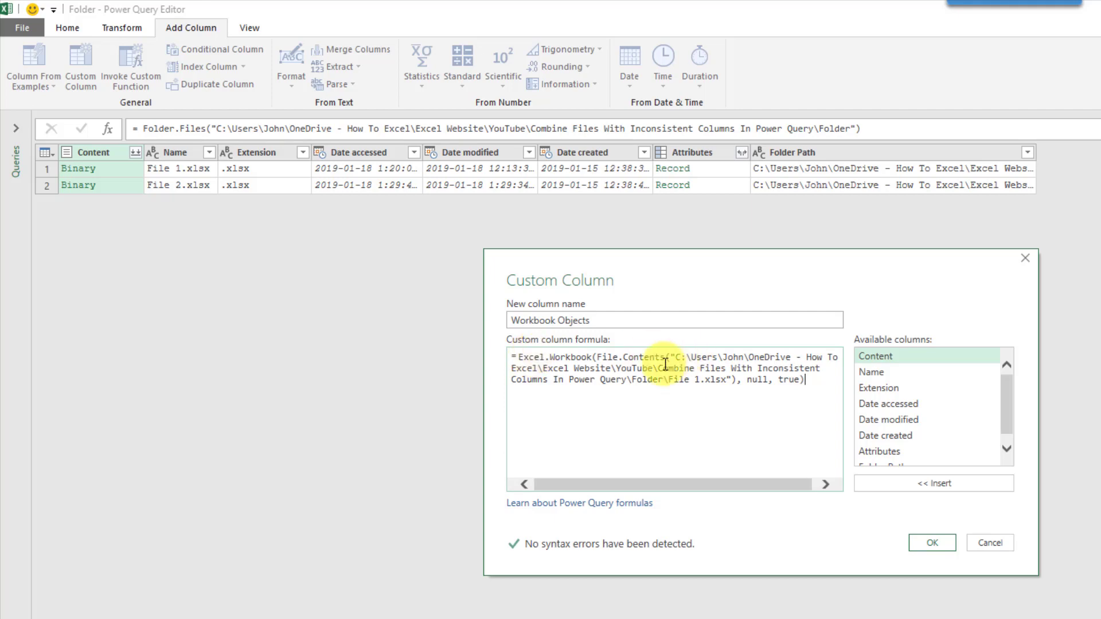
pyautogui.moveTo(677, 357); pyautogui.dragTo(728, 430)
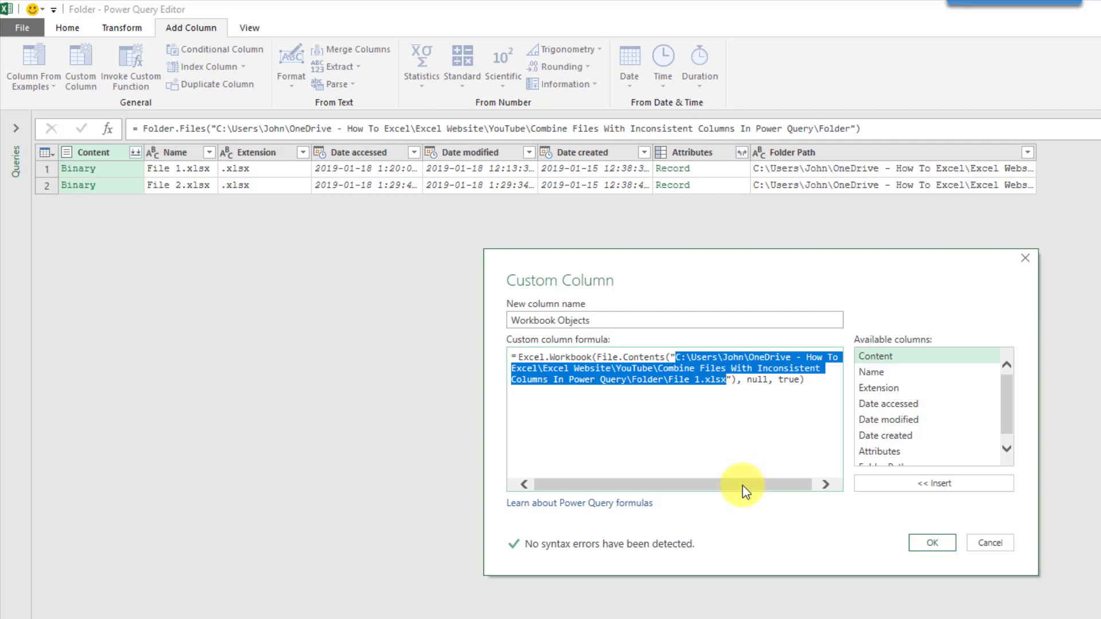
pyautogui.press('Delete')
pyautogui.press('BackSpace')
pyautogui.press('Delete')
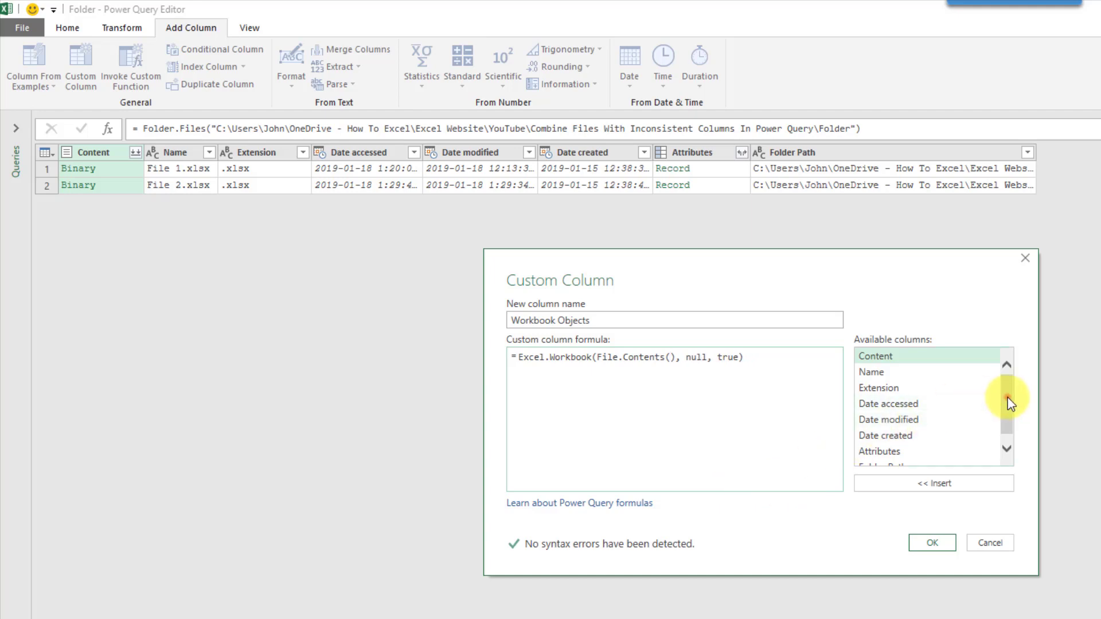
# Supply [Folder Path]&"\"&[Name] as the File.Contents argument in the Workbook Objects formula.
pyautogui.moveTo(1007, 397); pyautogui.dragTo(1008, 405)
pyautogui.doubleClick(897, 461)
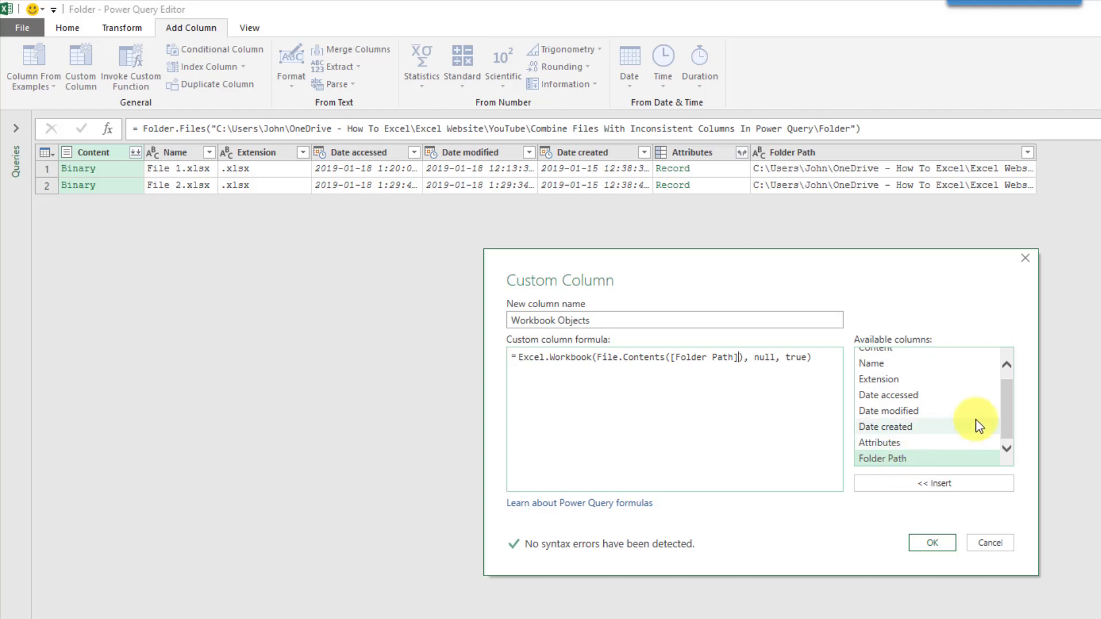
pyautogui.moveTo(1008, 416); pyautogui.dragTo(985, 374)
pyautogui.doubleClick(948, 373)
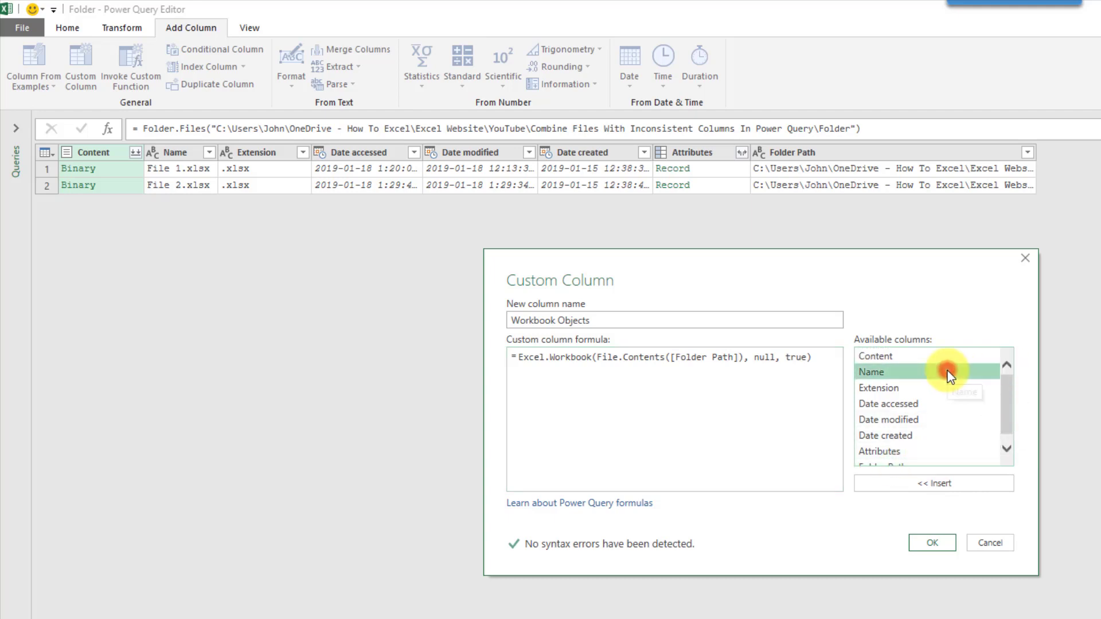
pyautogui.click(738, 358)
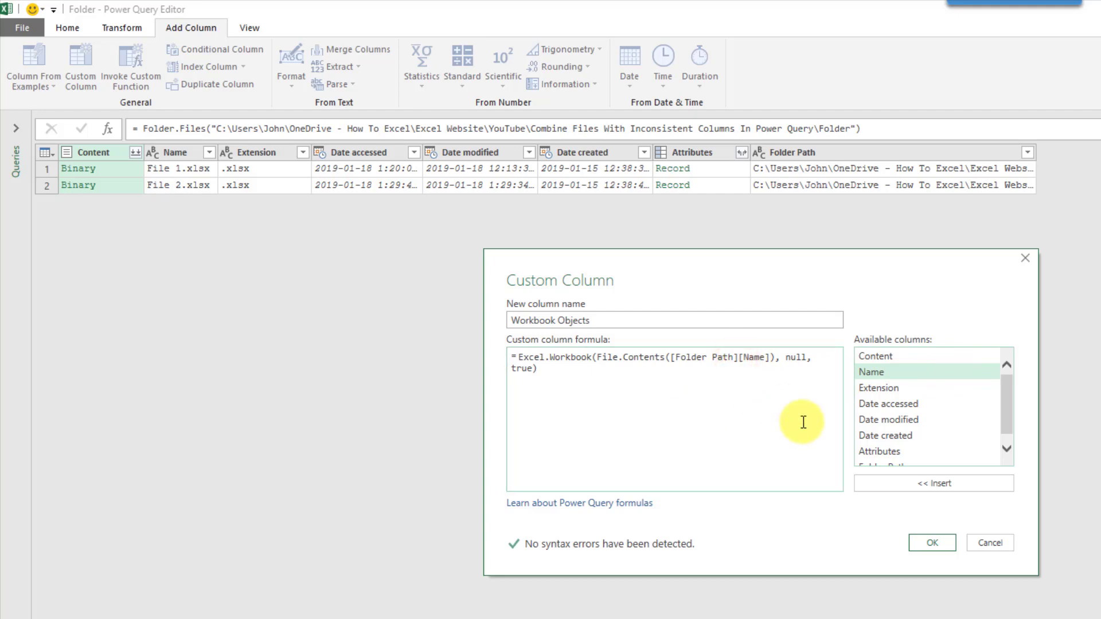
pyautogui.write('&&')
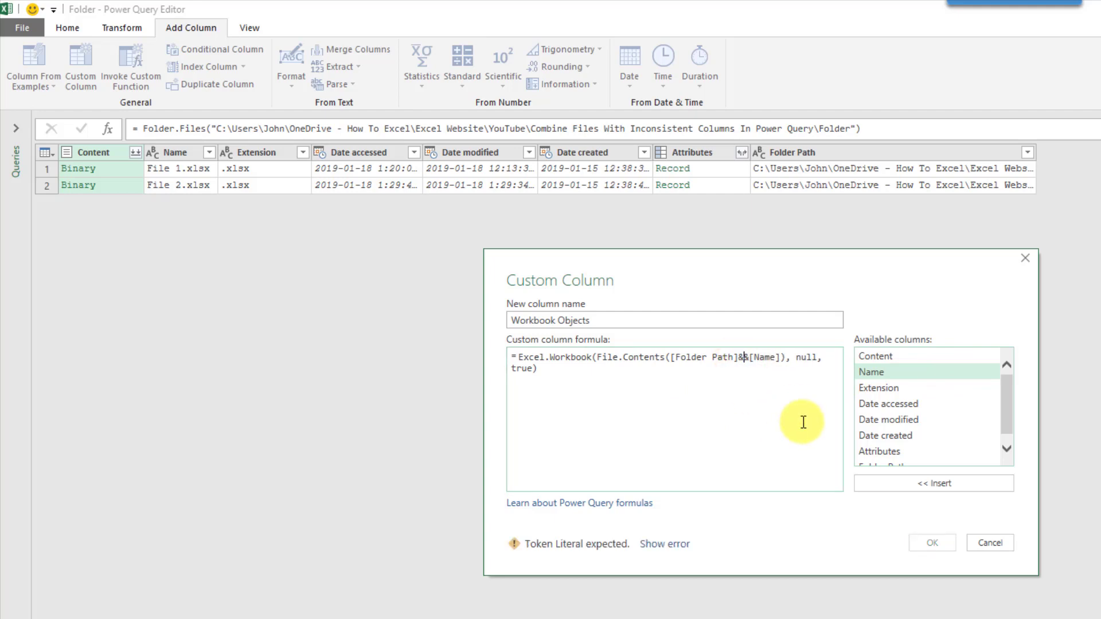
pyautogui.write('""')
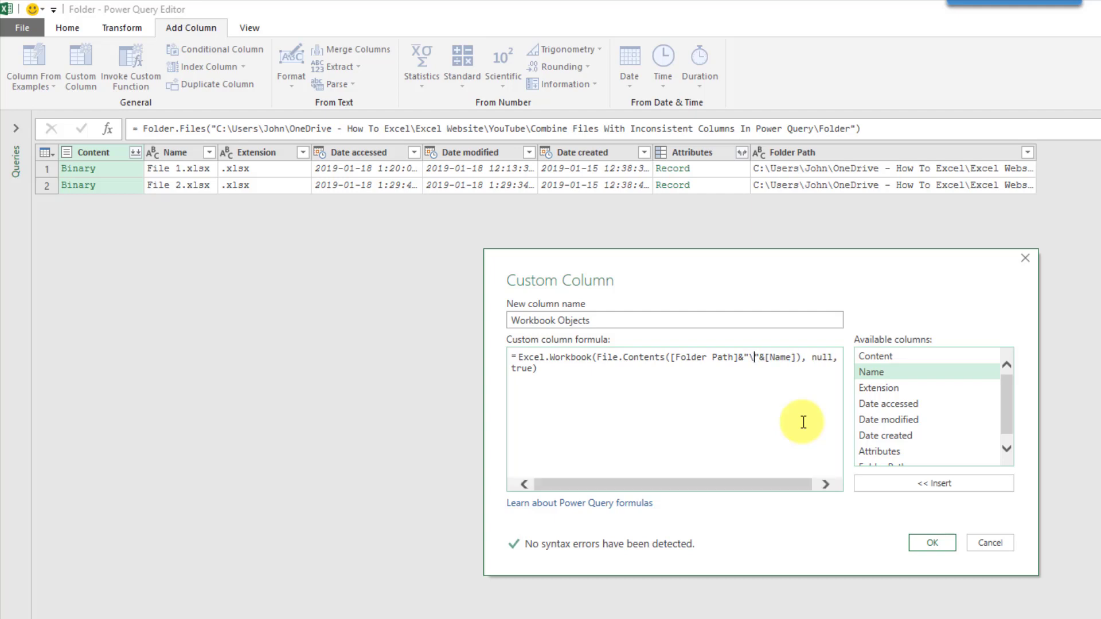
# Create the Workbook Objects column and expand it into Name, Data, Item, Kind and Hidden, using the original column name as prefix.
pyautogui.click(922, 544)
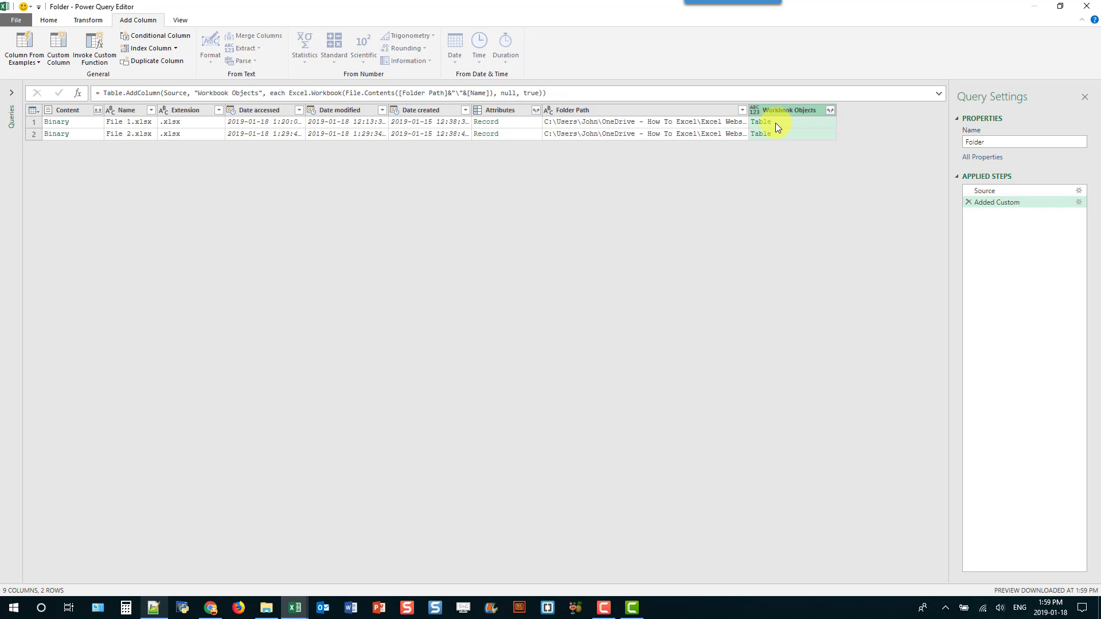
pyautogui.click(832, 110)
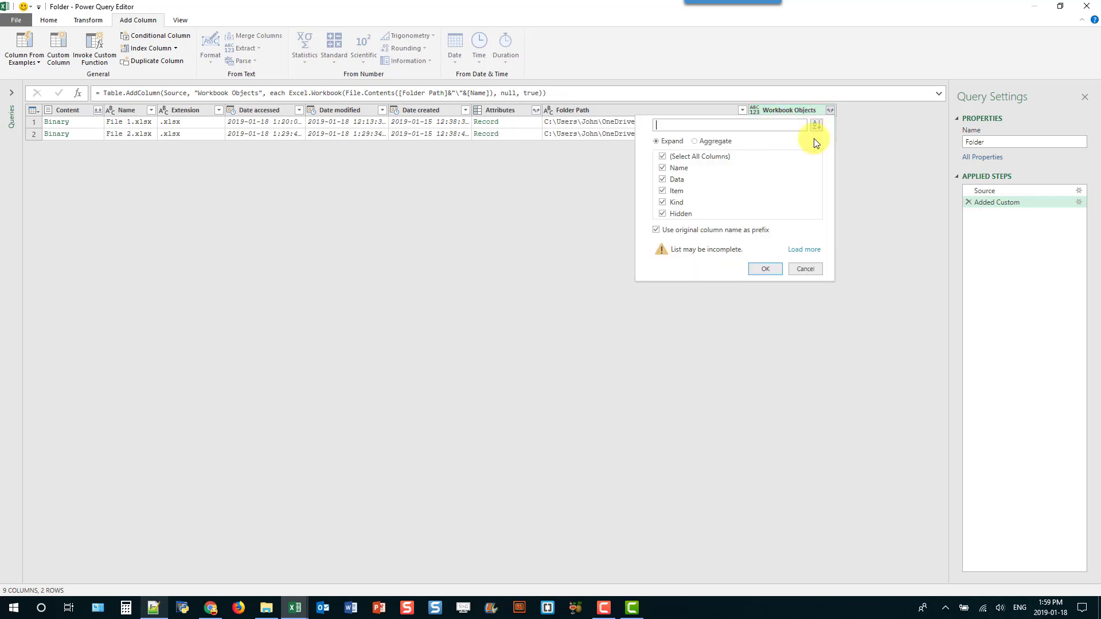
pyautogui.click(763, 269)
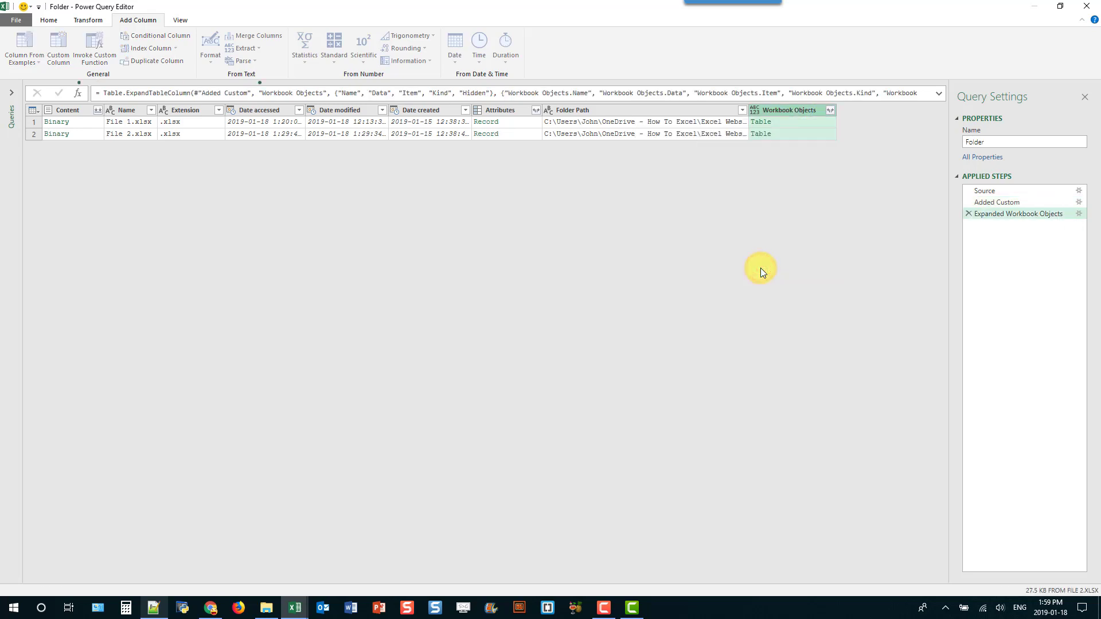
# Filter the Workbook Objects.Kind column to keep only Table rows.
pyautogui.moveTo(686, 581); pyautogui.dragTo(959, 576)
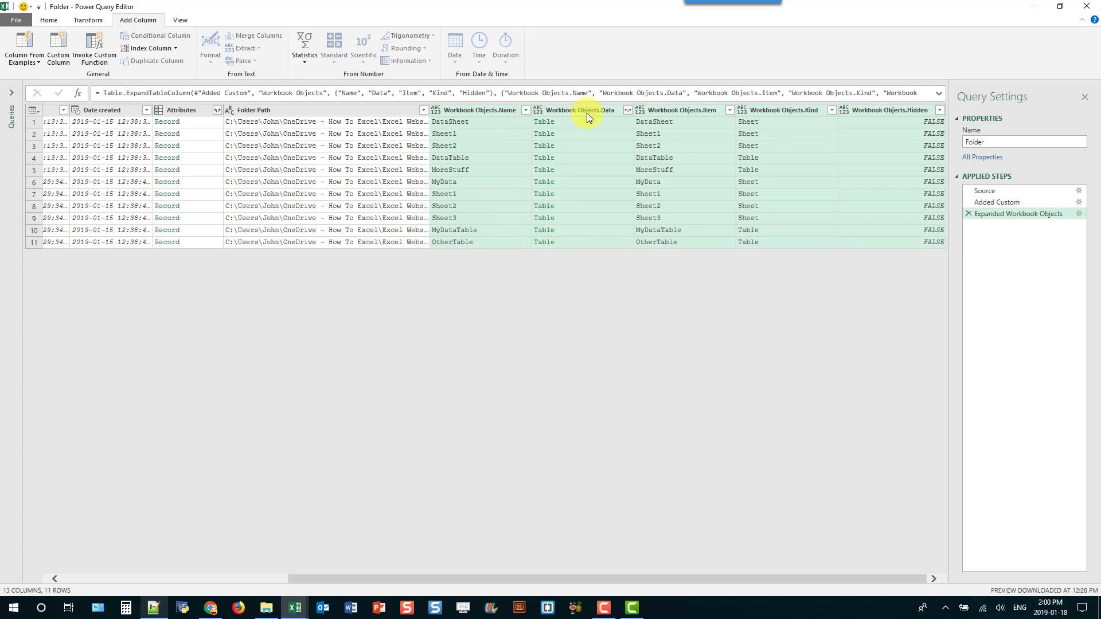
pyautogui.click(832, 109)
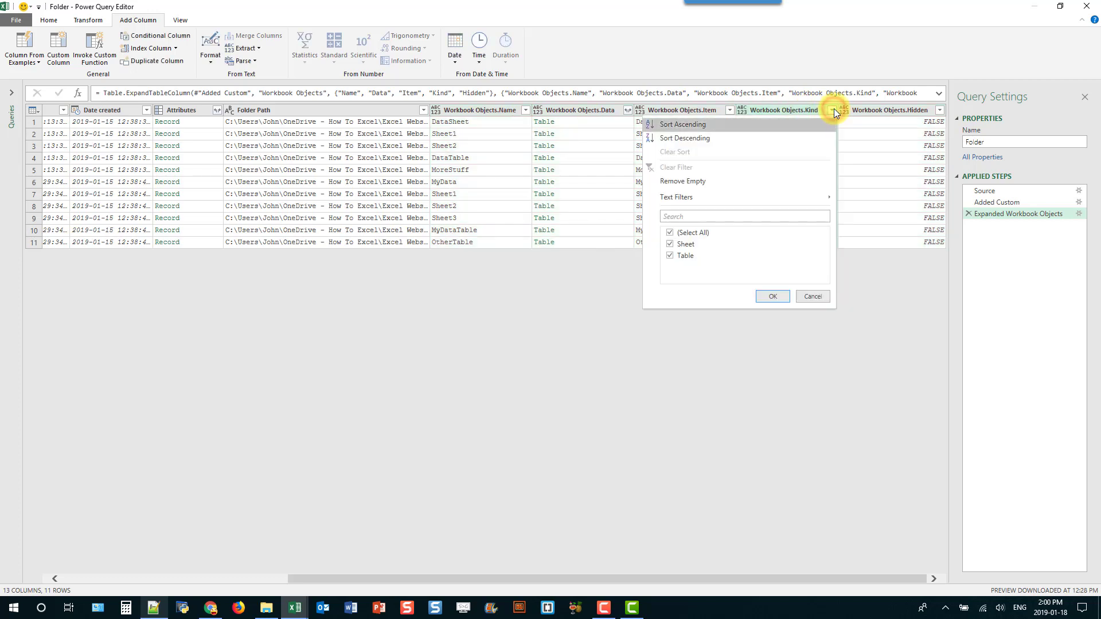
pyautogui.click(670, 233)
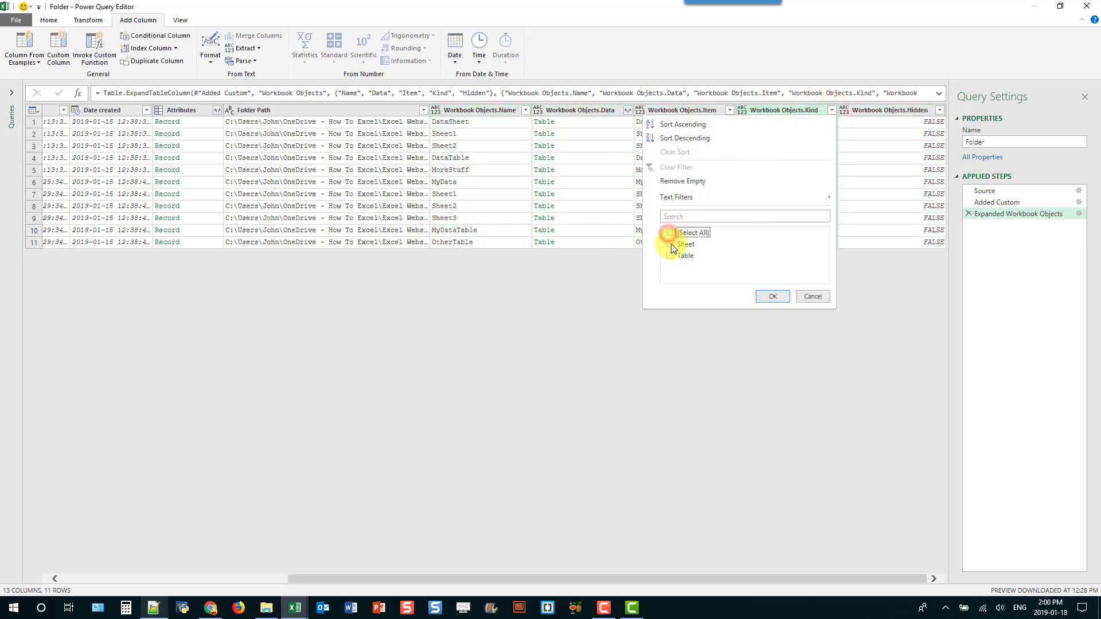
pyautogui.click(670, 255)
pyautogui.click(772, 296)
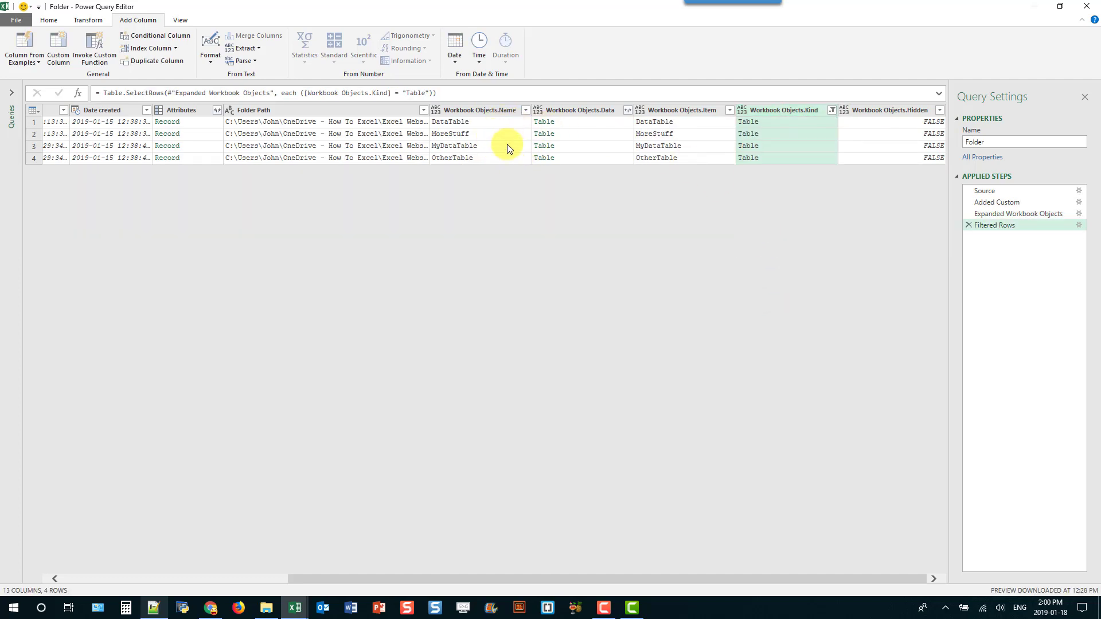
# Filter the Workbook Objects.Name column to keep only DataTable and MyDataTable.
pyautogui.click(525, 109)
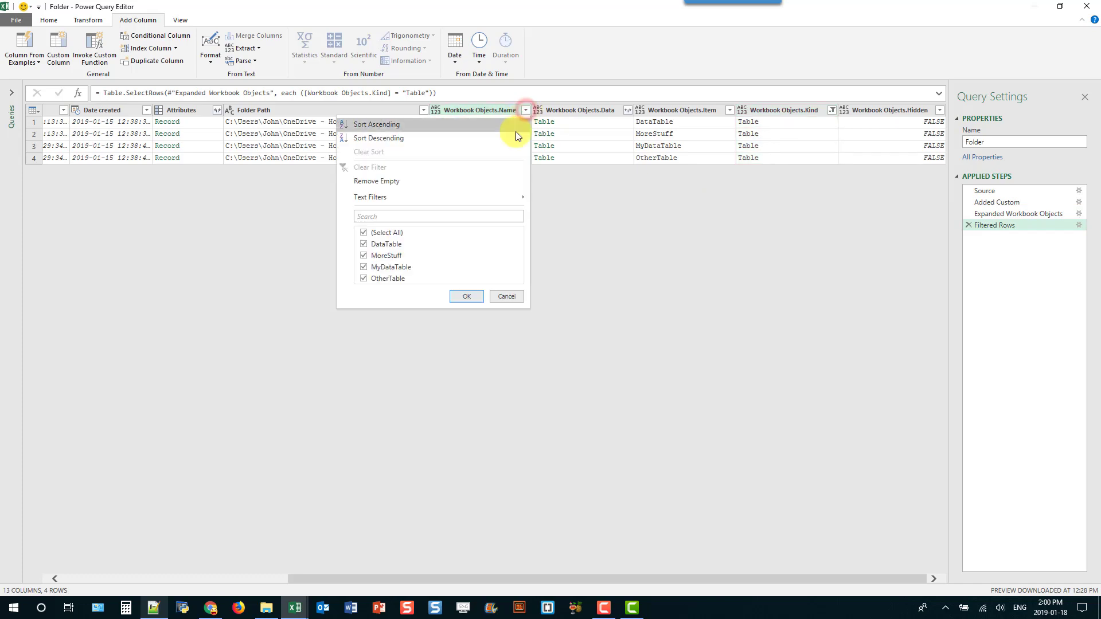
pyautogui.click(363, 234)
pyautogui.click(364, 243)
pyautogui.click(364, 267)
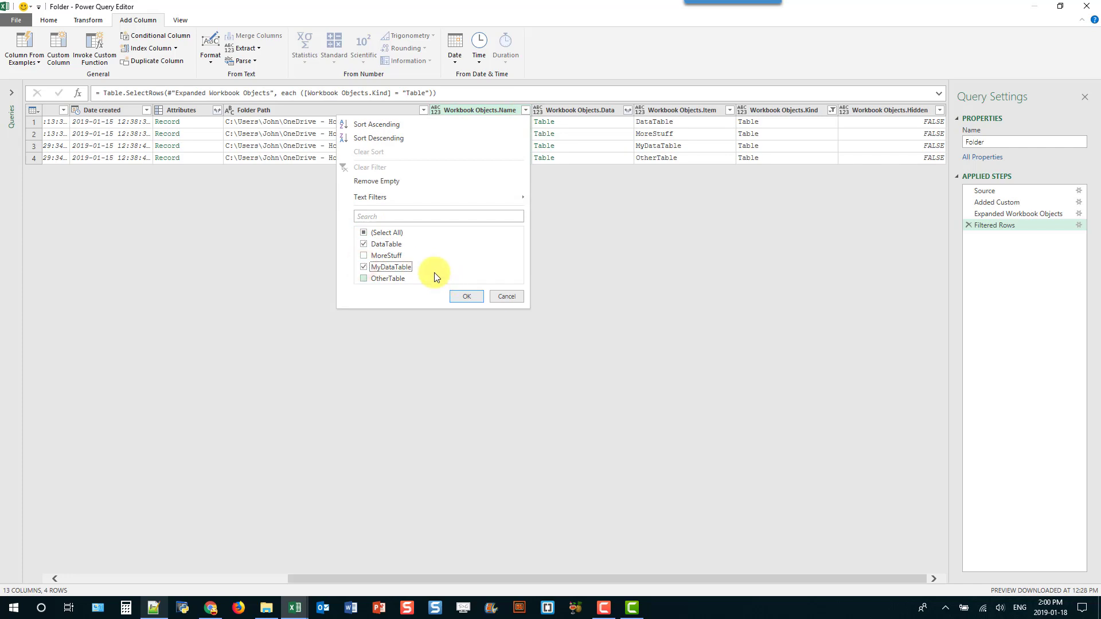
pyautogui.click(463, 295)
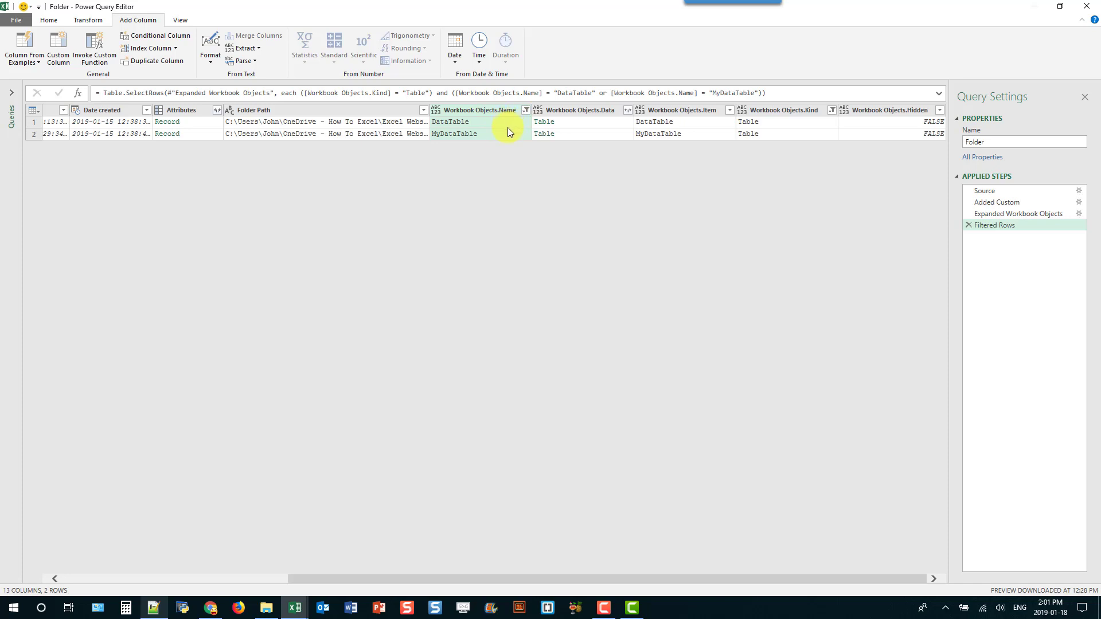
# Expand the Workbook Objects.Data column into Common, A and B, using the original column name as prefix.
pyautogui.click(628, 111)
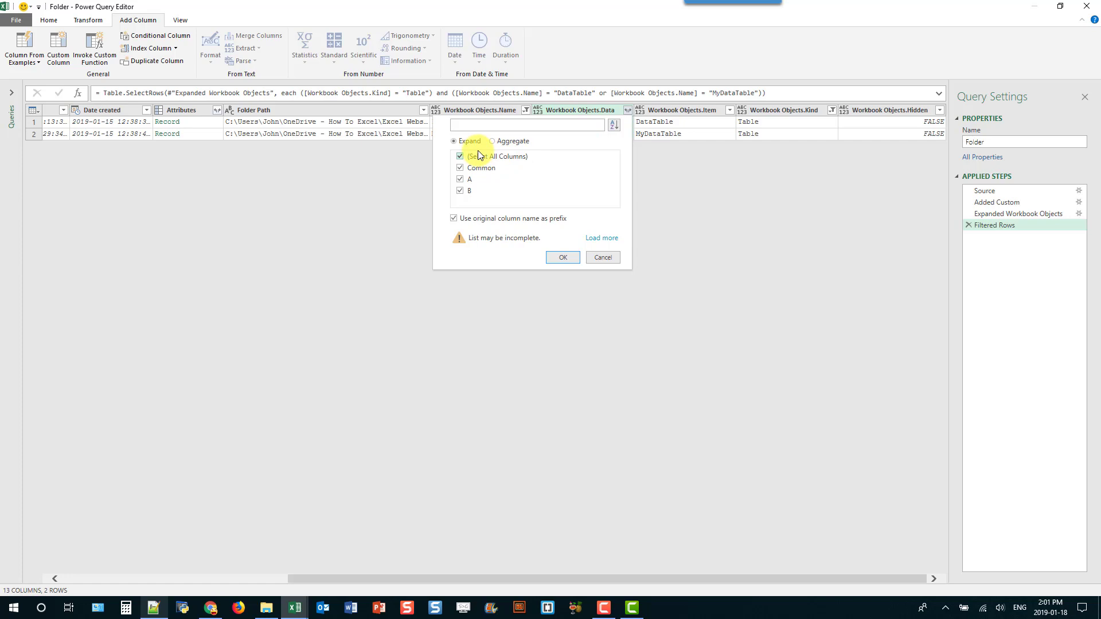
pyautogui.click(629, 109)
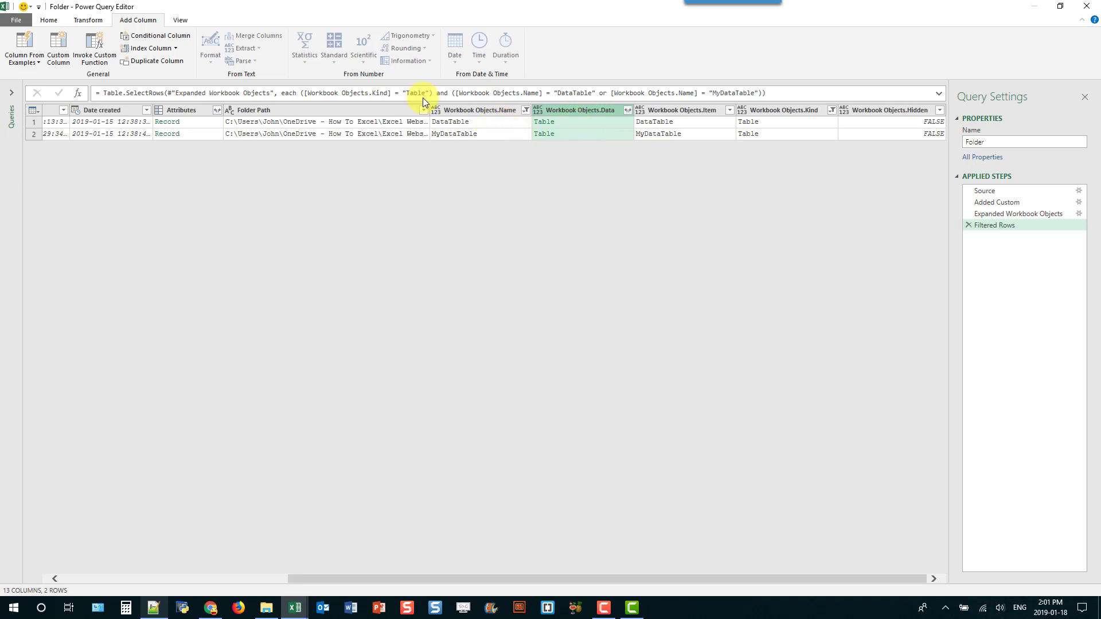
pyautogui.click(626, 110)
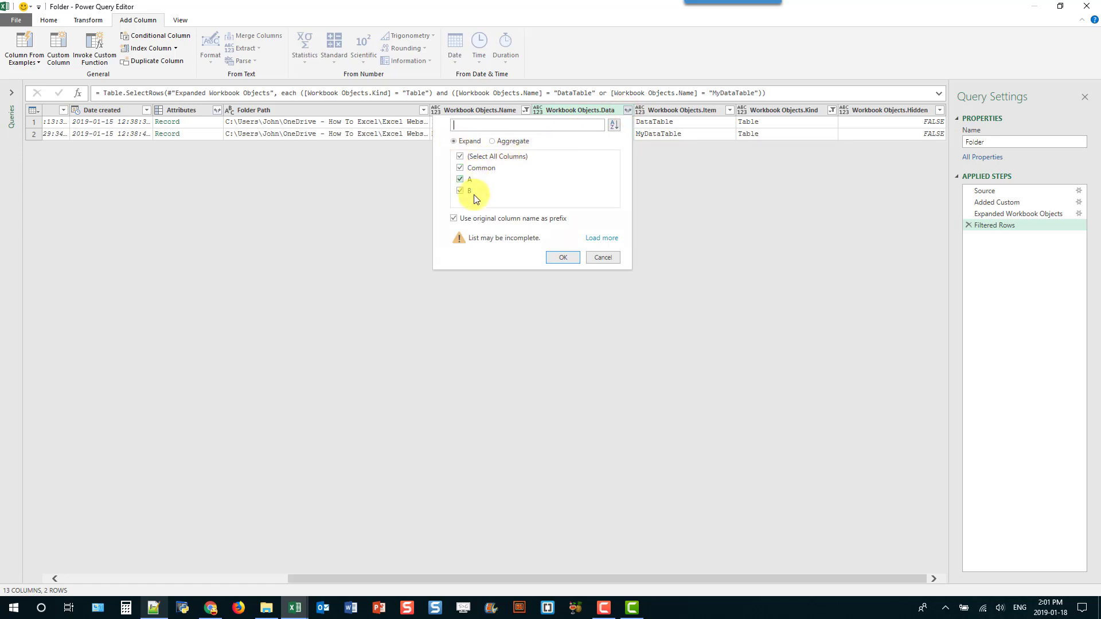
pyautogui.click(563, 258)
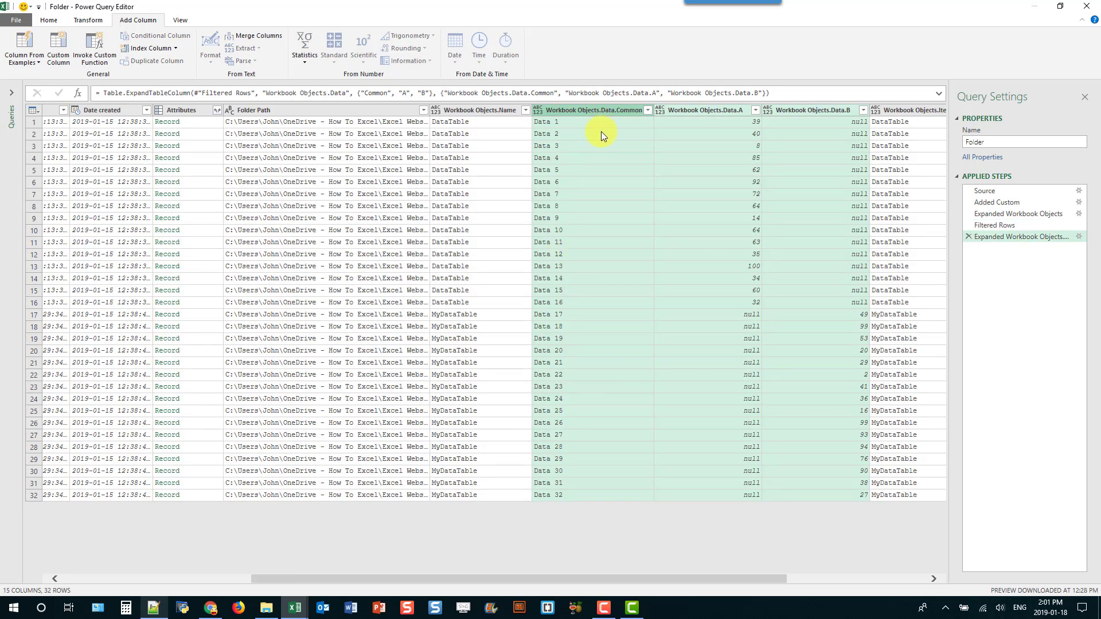
pyautogui.click(711, 301)
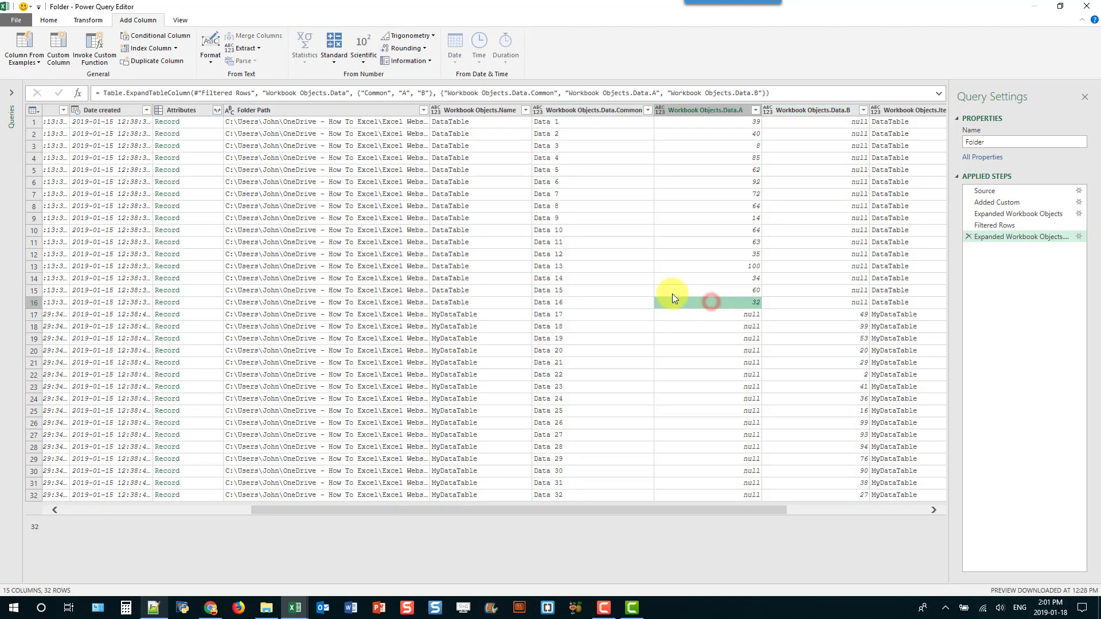
pyautogui.click(621, 112)
pyautogui.click(676, 109)
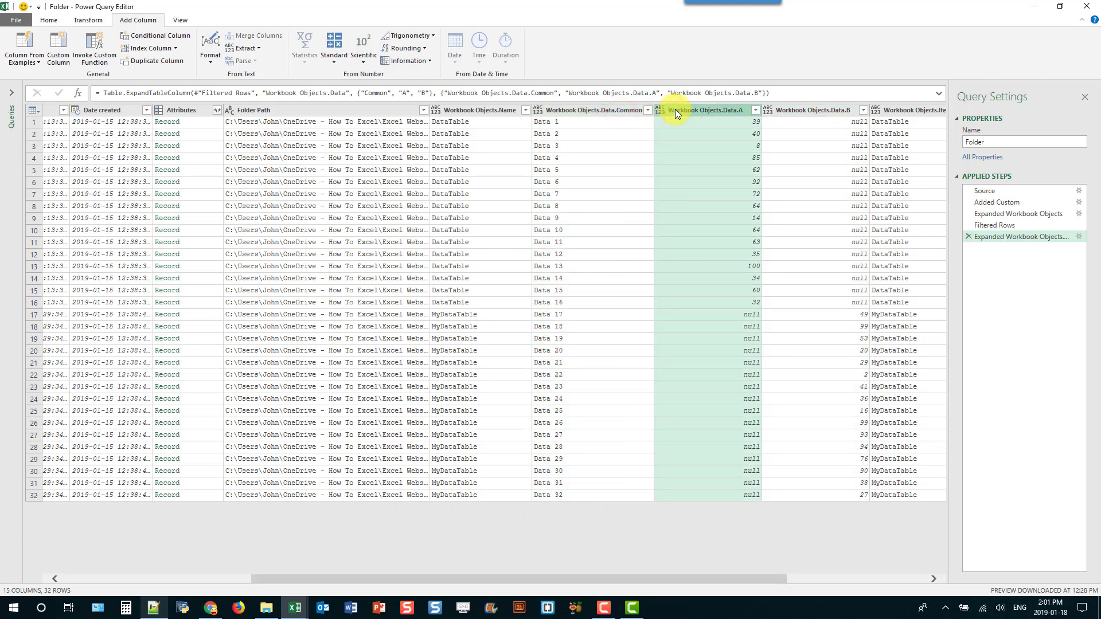
# Remove all columns except Folder Path, Name, Workbook Objects.Name and the expanded Data columns Common, A and B.
pyautogui.click(808, 111)
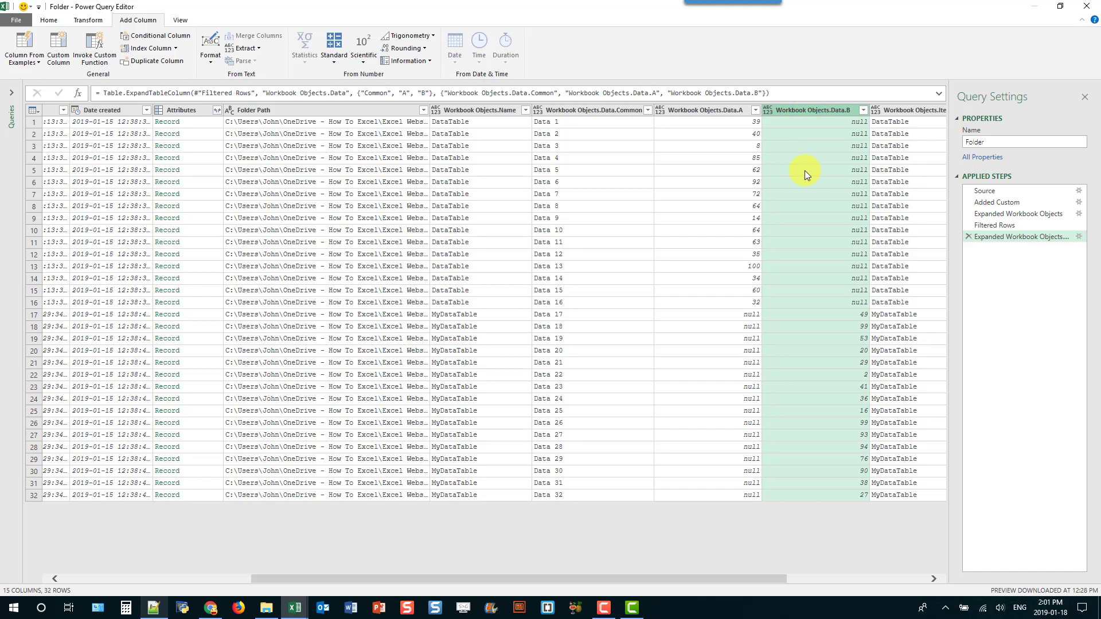
pyautogui.keyDown('shift'); pyautogui.click(480, 110); pyautogui.keyUp('shift')
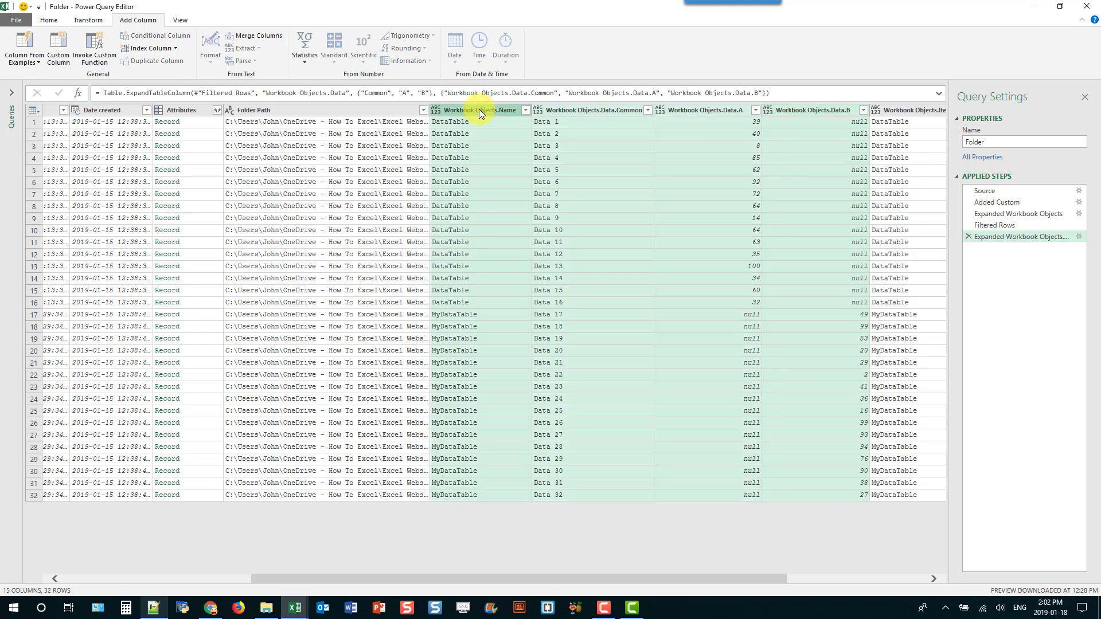
pyautogui.moveTo(715, 581); pyautogui.dragTo(592, 576)
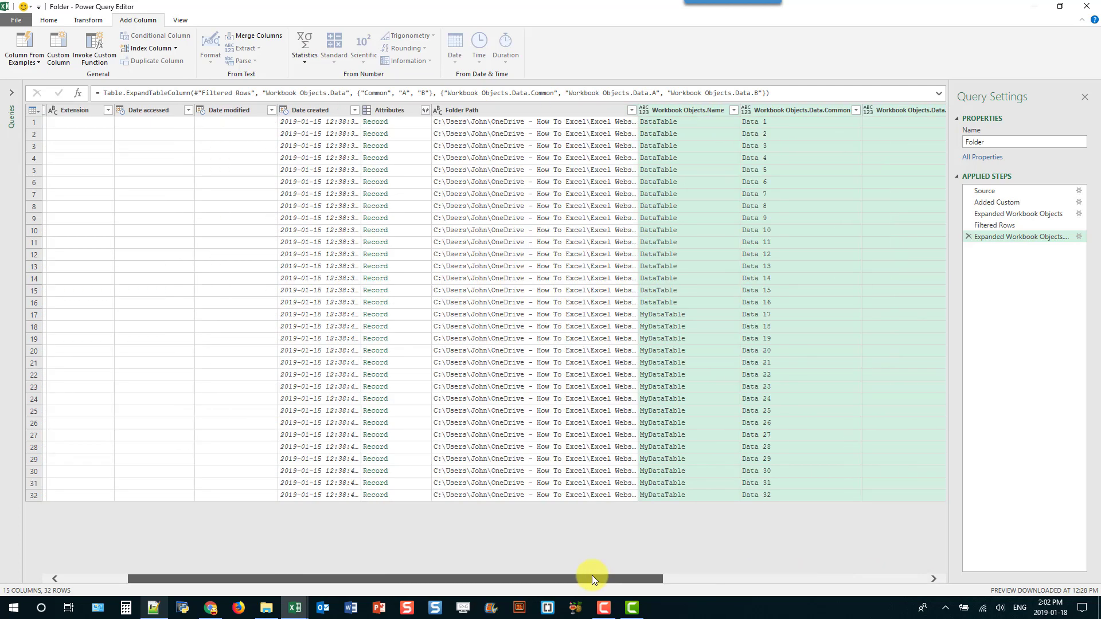
pyautogui.keyDown('ctrl'); pyautogui.click(513, 108); pyautogui.keyUp('ctrl')
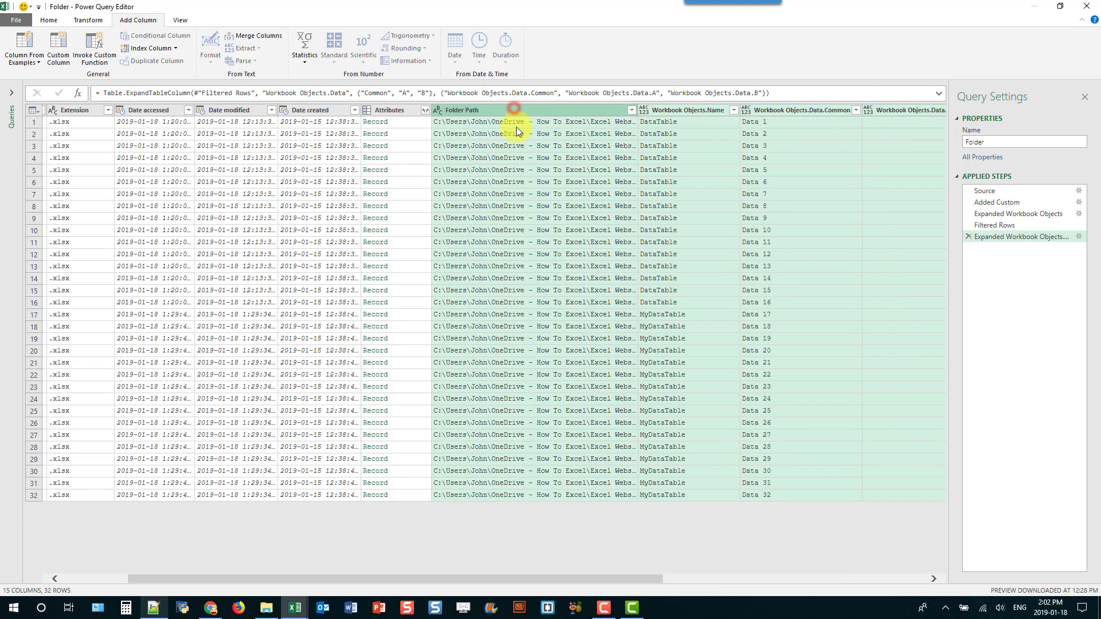
pyautogui.moveTo(642, 580); pyautogui.dragTo(381, 589)
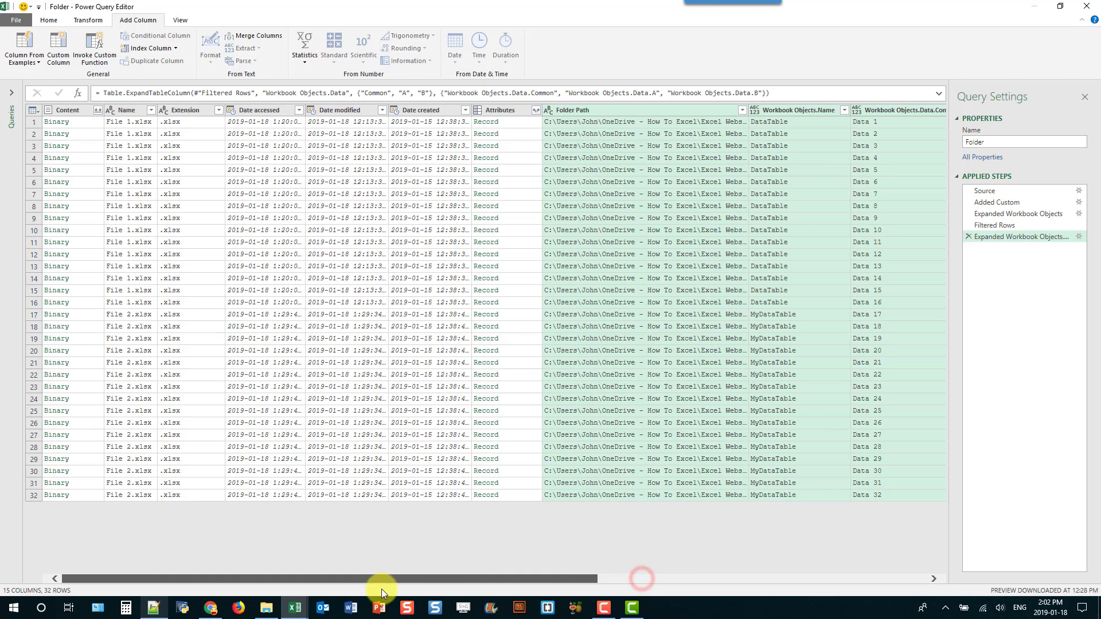
pyautogui.keyDown('ctrl'); pyautogui.click(131, 113); pyautogui.keyUp('ctrl')
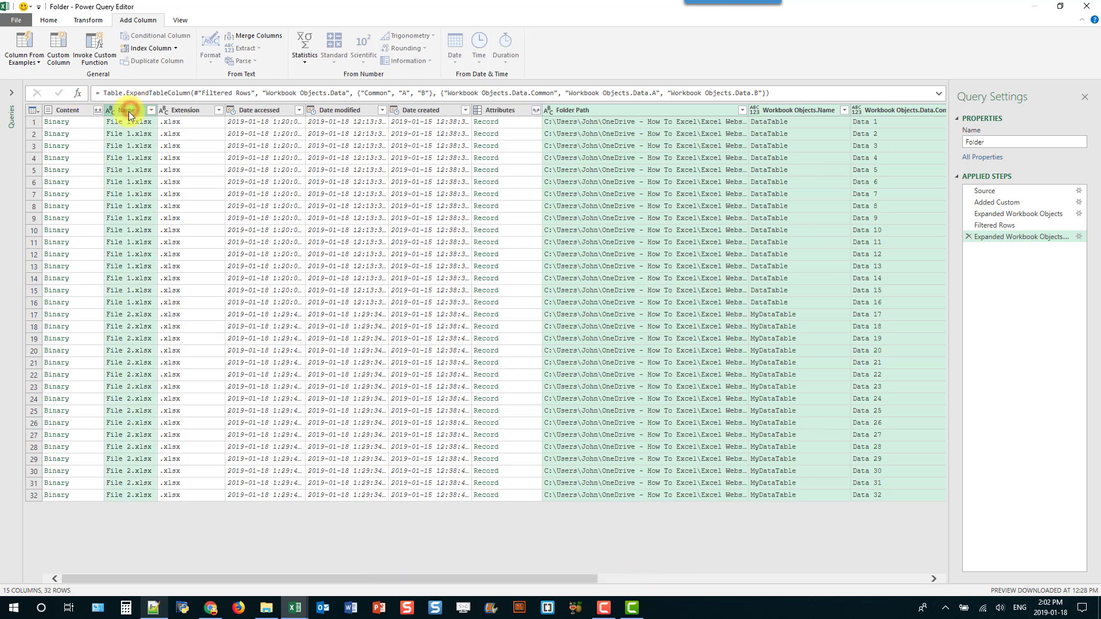
pyautogui.rightClick(130, 114)
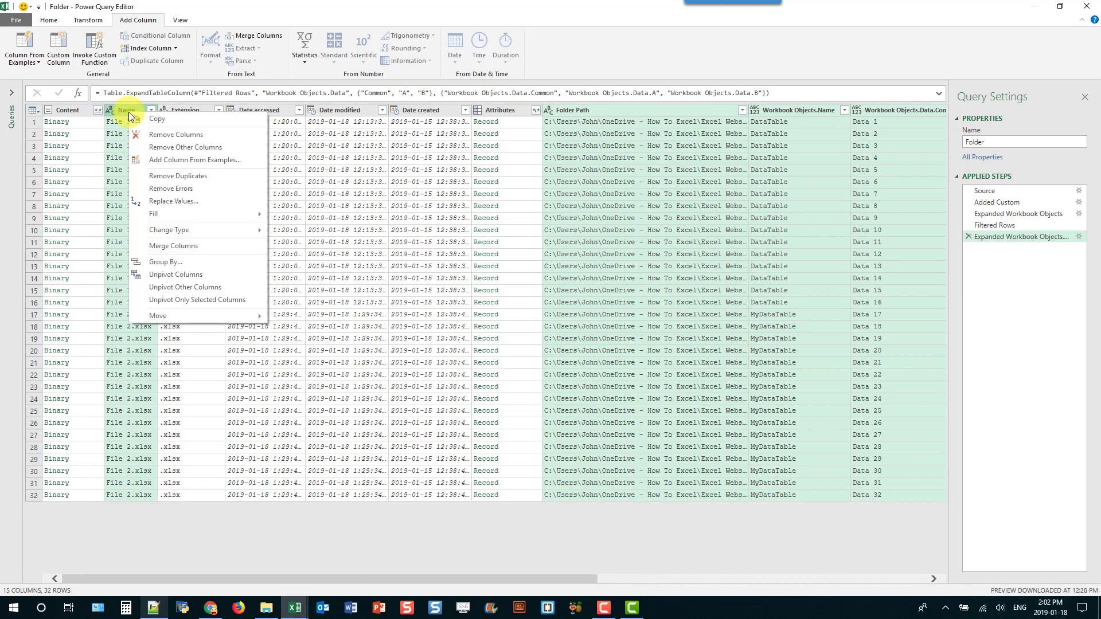
pyautogui.click(166, 149)
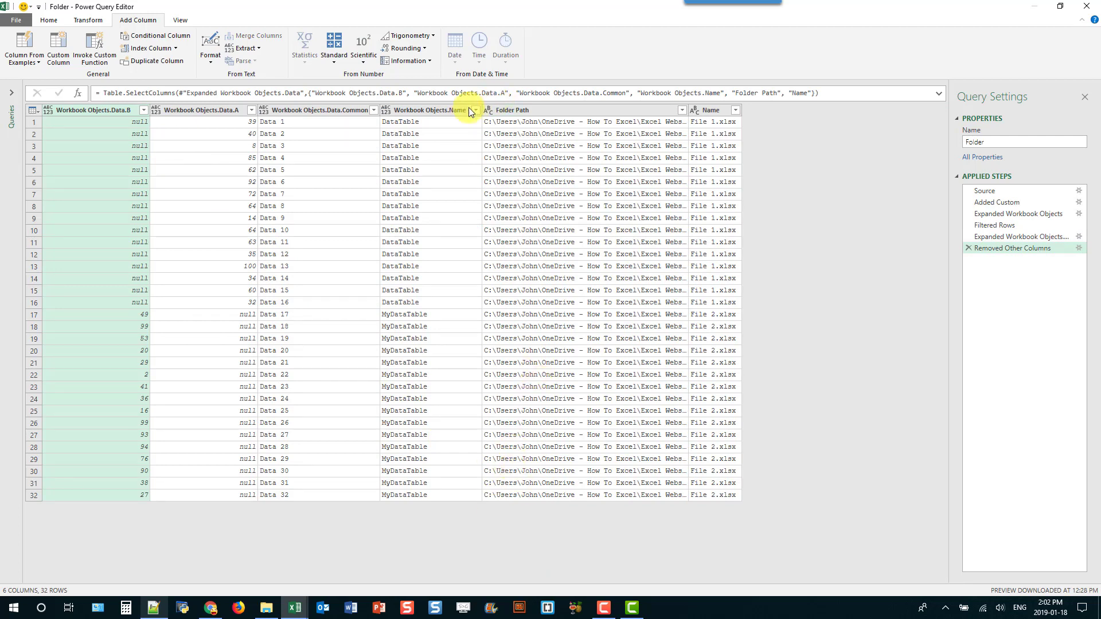
# Reorder the columns as Folder Path, Name, Workbook Objects.Name, Workbook Objects.Data.Common, Workbook Objects.Data.B and Workbook Objects.Data.A.
pyautogui.click(436, 109)
pyautogui.moveTo(340, 109)
pyautogui.mouseDown()
pyautogui.moveTo(439, 116)
pyautogui.moveTo(331, 109)
pyautogui.mouseUp()
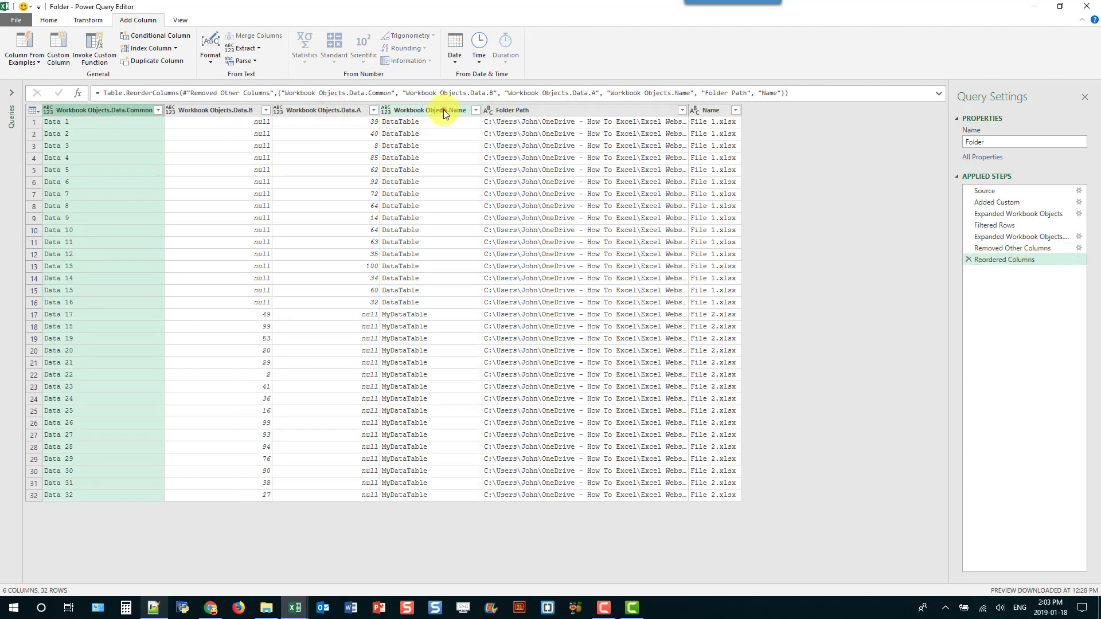
pyautogui.moveTo(443, 109); pyautogui.dragTo(45, 109)
pyautogui.moveTo(589, 110); pyautogui.dragTo(46, 109)
pyautogui.moveTo(707, 110); pyautogui.dragTo(253, 114)
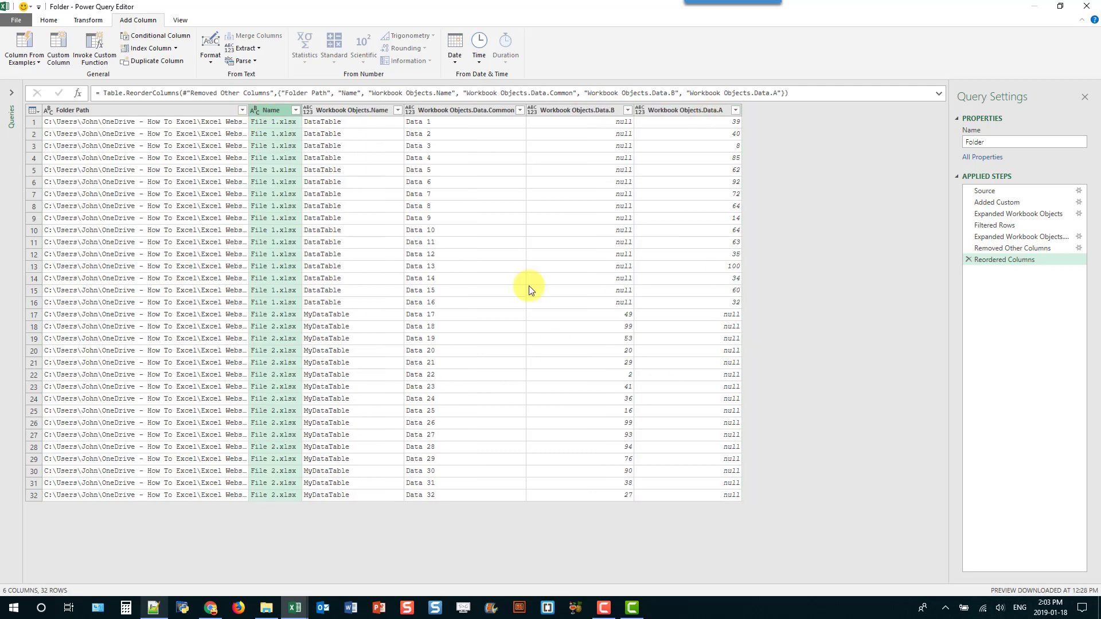
# Close the query editor and load the Folder query as a table into the existing worksheet at cell B2.
pyautogui.click(60, 21)
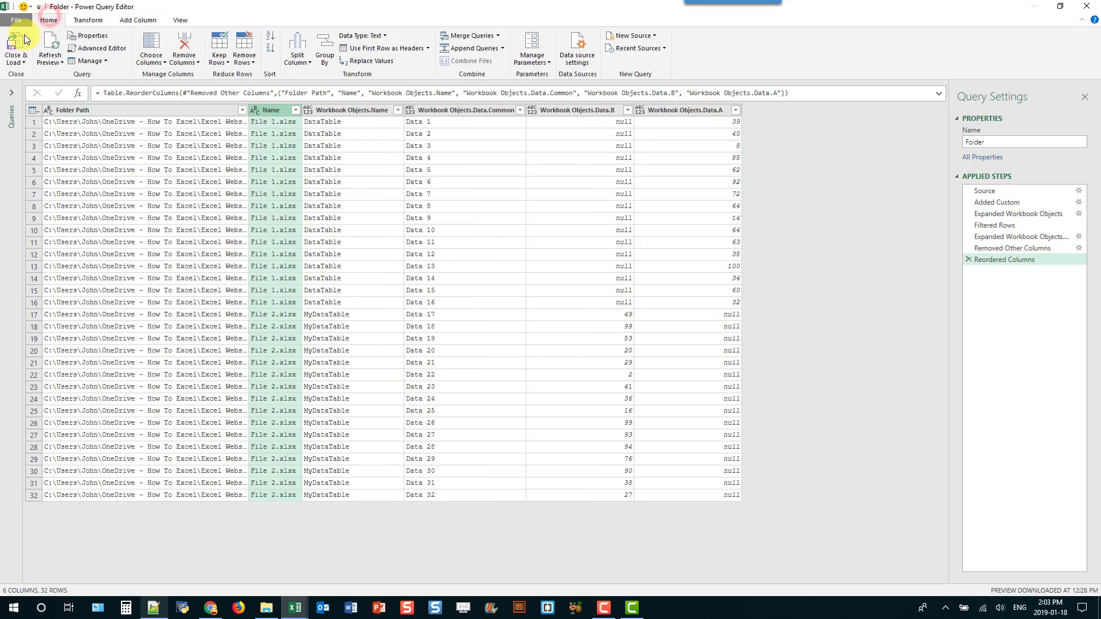
pyautogui.click(23, 62)
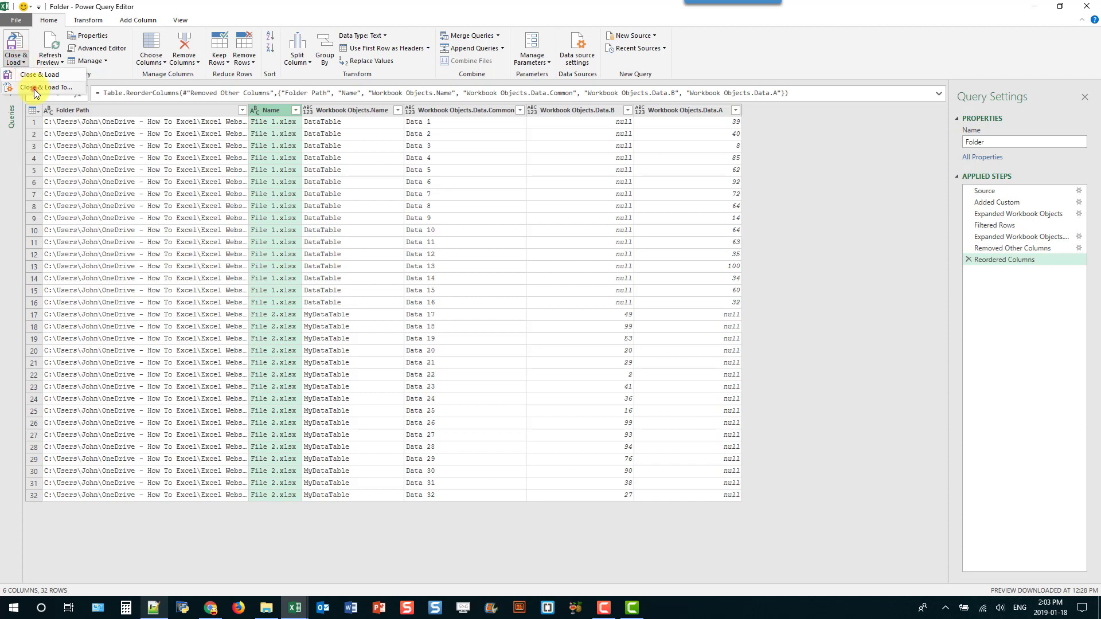
pyautogui.click(34, 87)
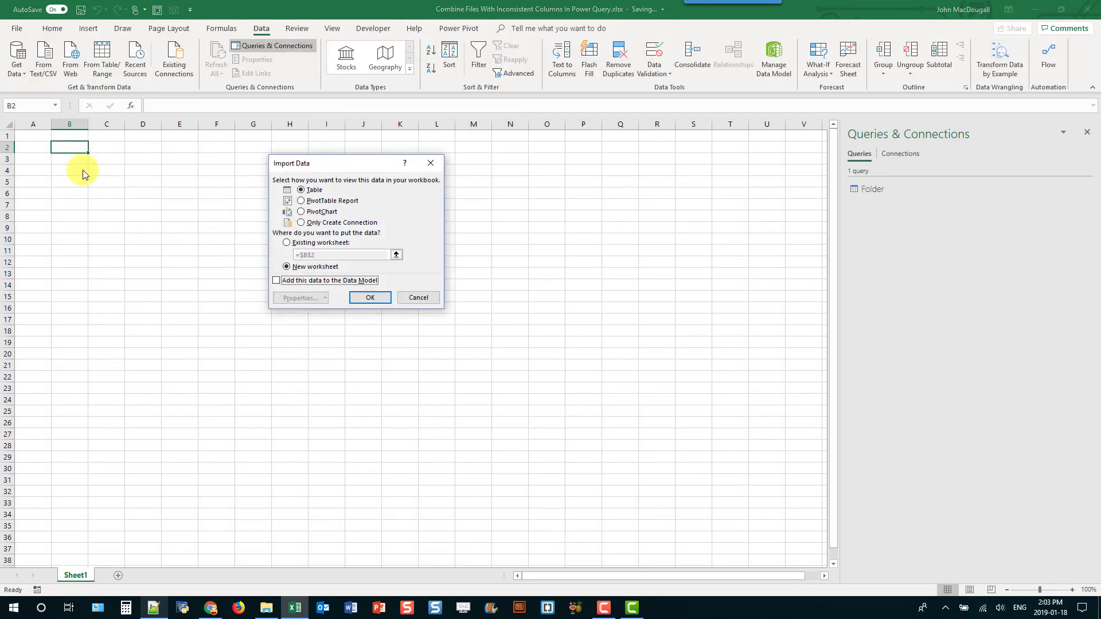
pyautogui.click(286, 243)
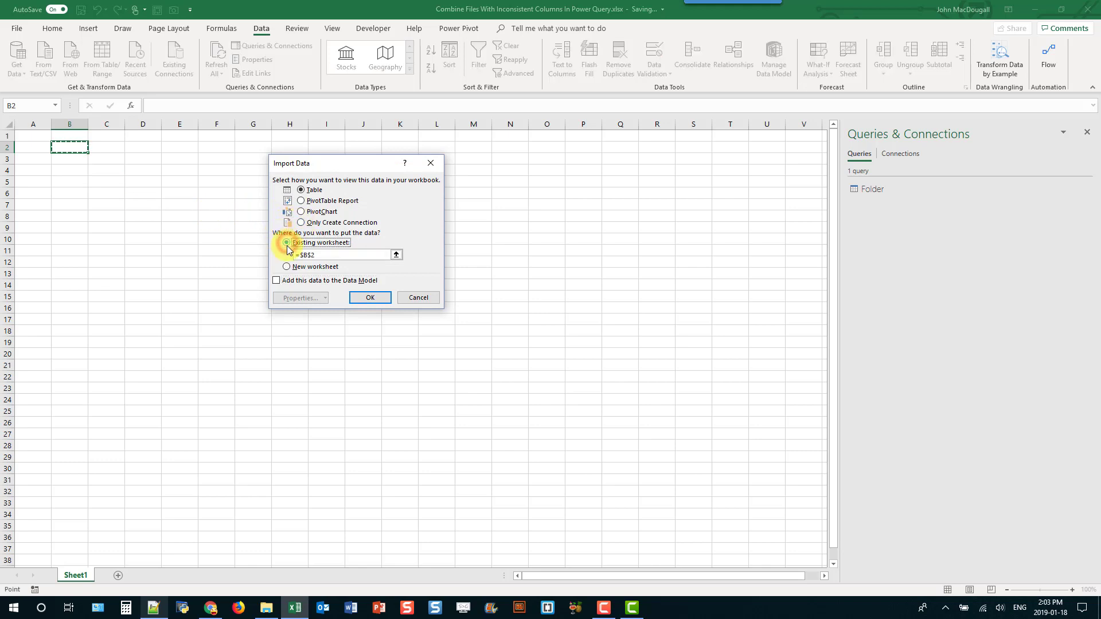
pyautogui.click(372, 298)
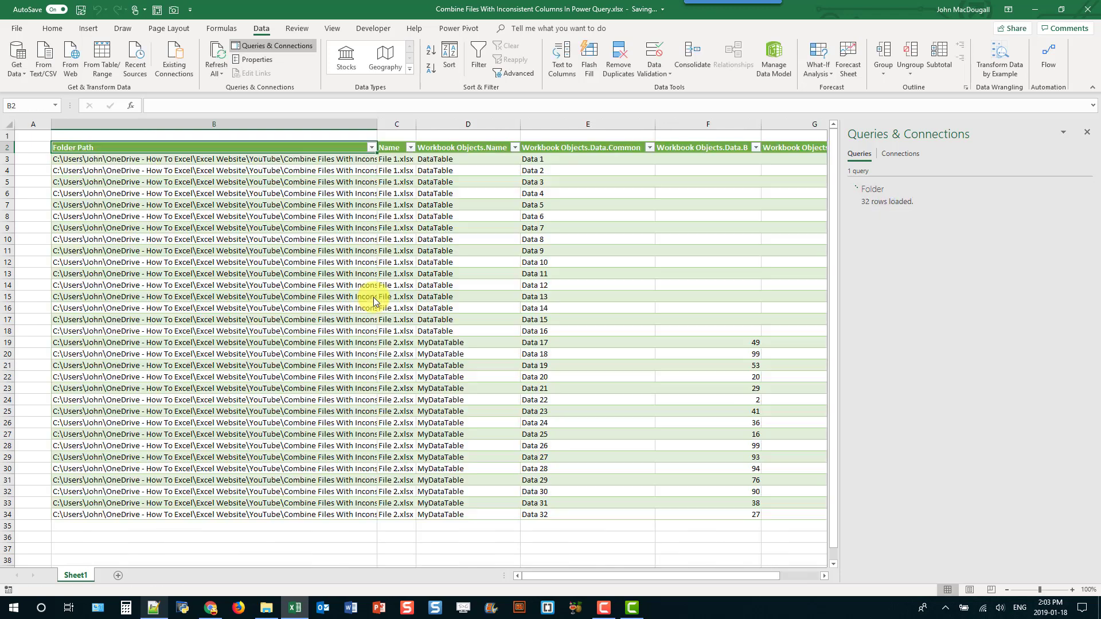
pyautogui.moveTo(550, 577); pyautogui.dragTo(617, 585)
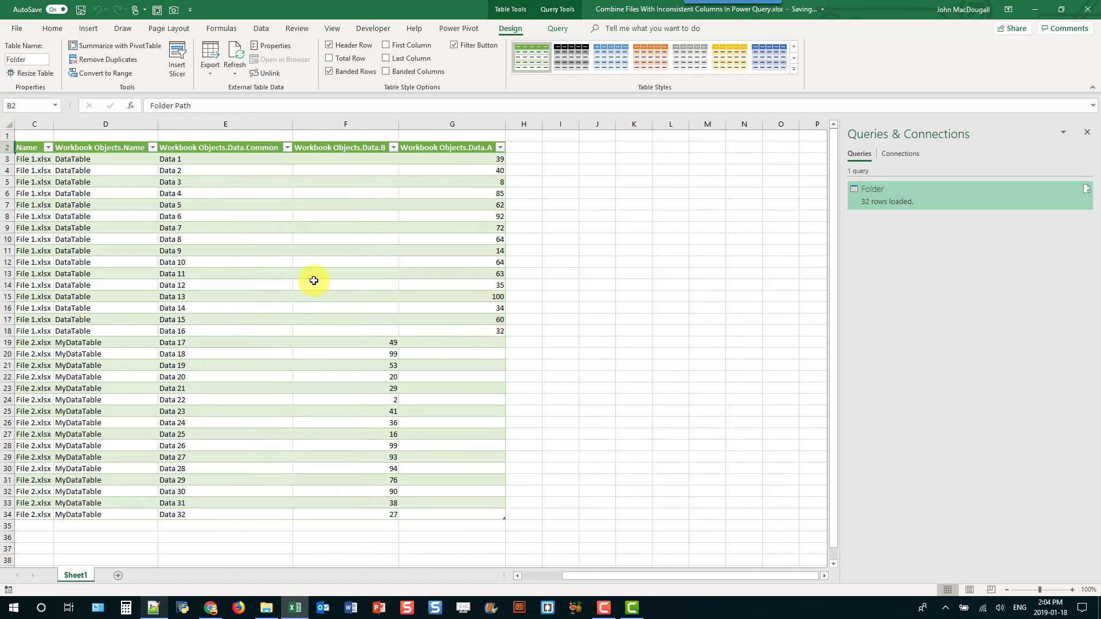